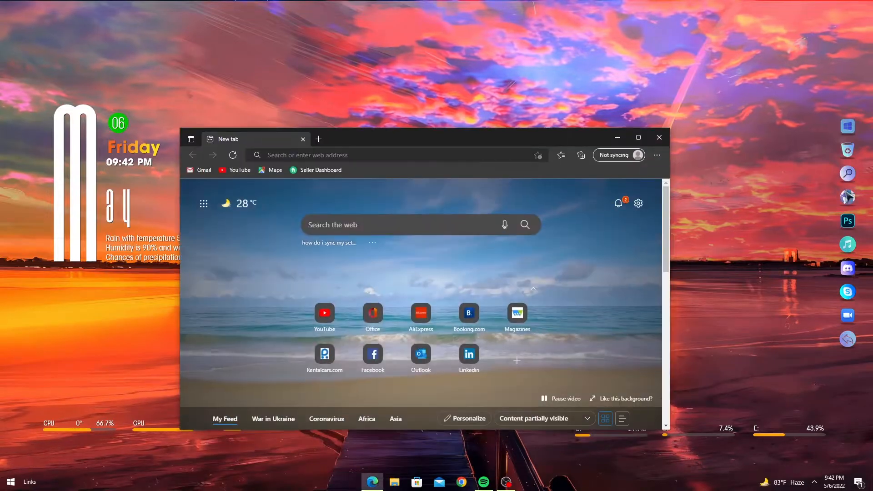
Try out the desktop dock's browser, Photoshop and music shortcuts, clearing the opened windows away and refreshing the desktop.
left_click(848, 200)
left_click(848, 222)
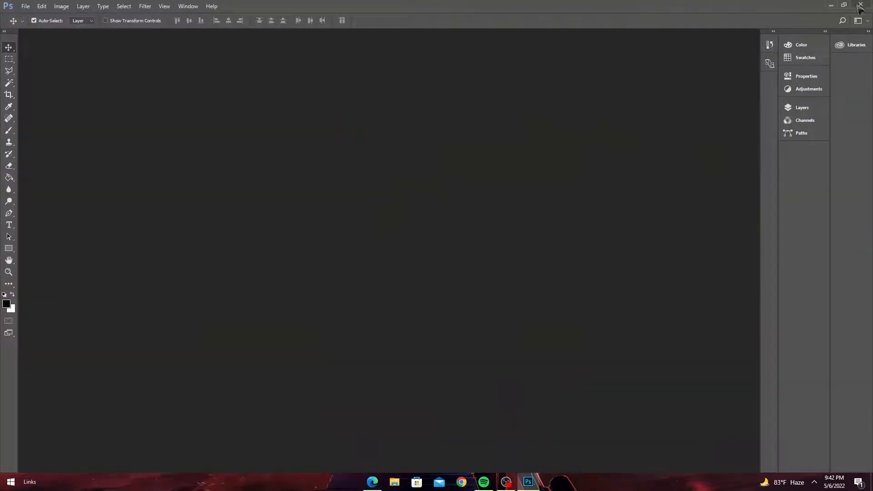
left_click(859, 5)
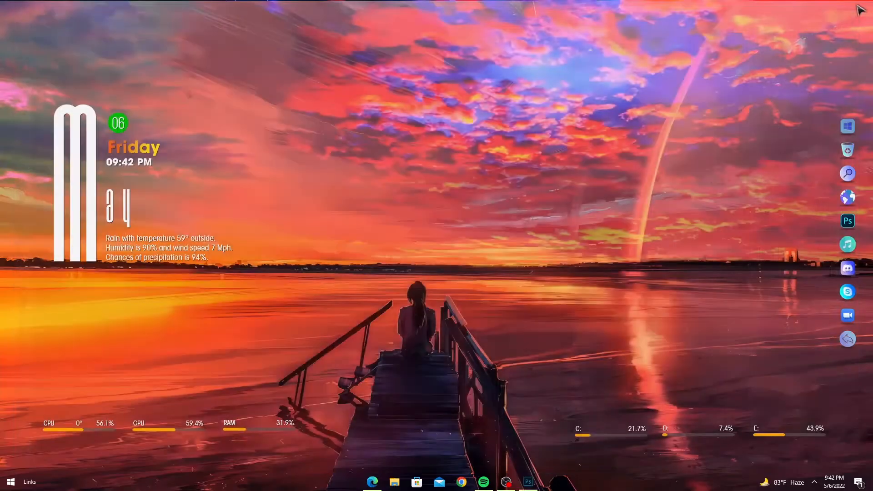
left_click(847, 245)
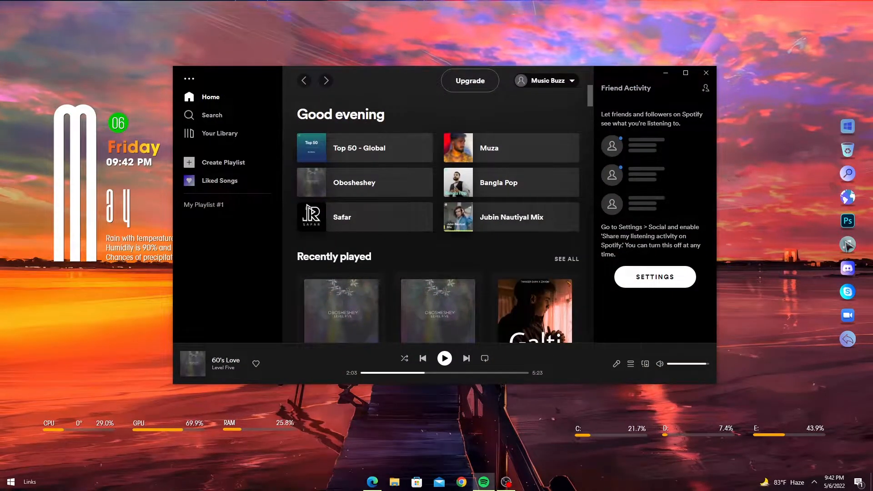
left_click(847, 245)
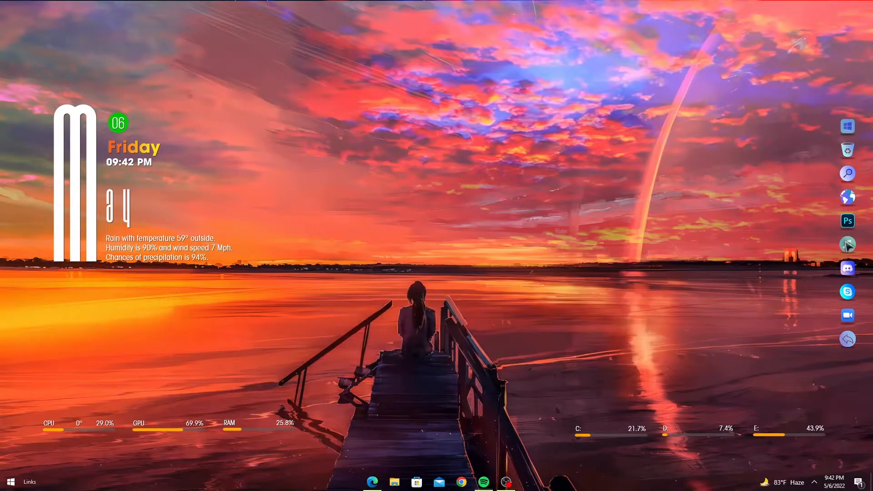
left_click(846, 337)
left_click(845, 337)
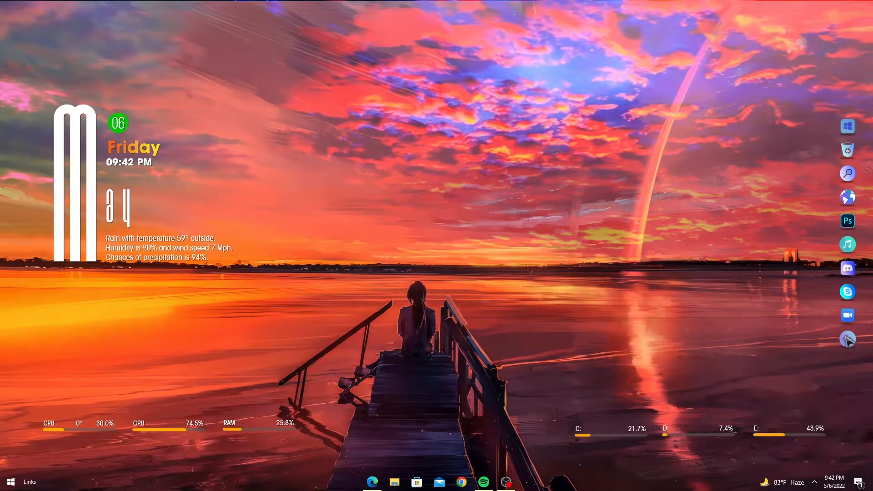
right_click(468, 217)
left_click(493, 239)
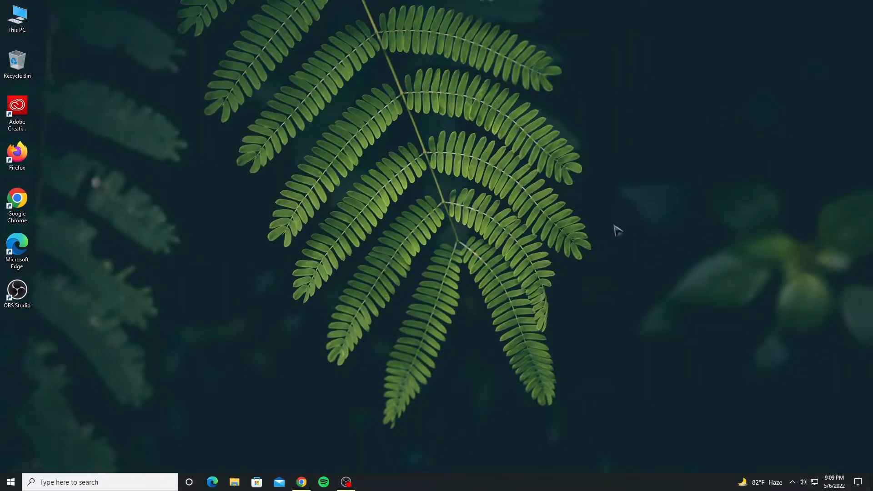
Switch to Chrome and download the Alone Girl Desktop Theme By Tech With Rison.rar archive from Google Drive.
right_click(629, 194)
left_click(635, 220)
left_click(301, 482)
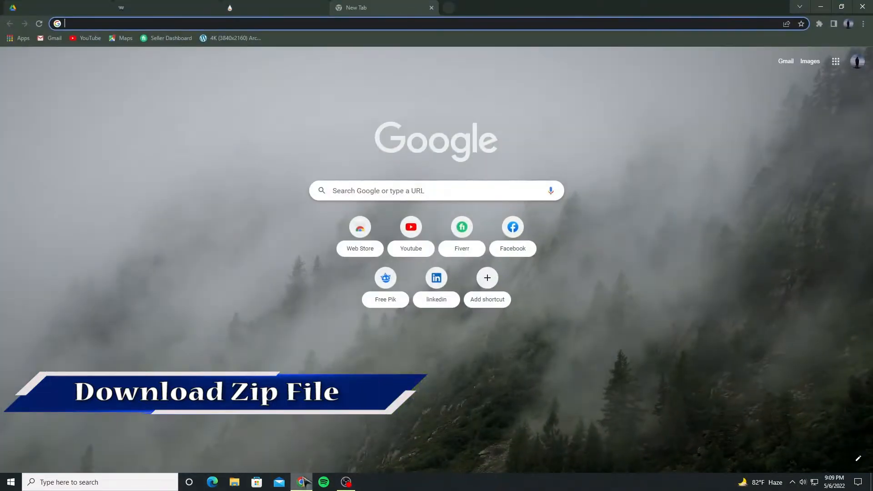
left_click(67, 6)
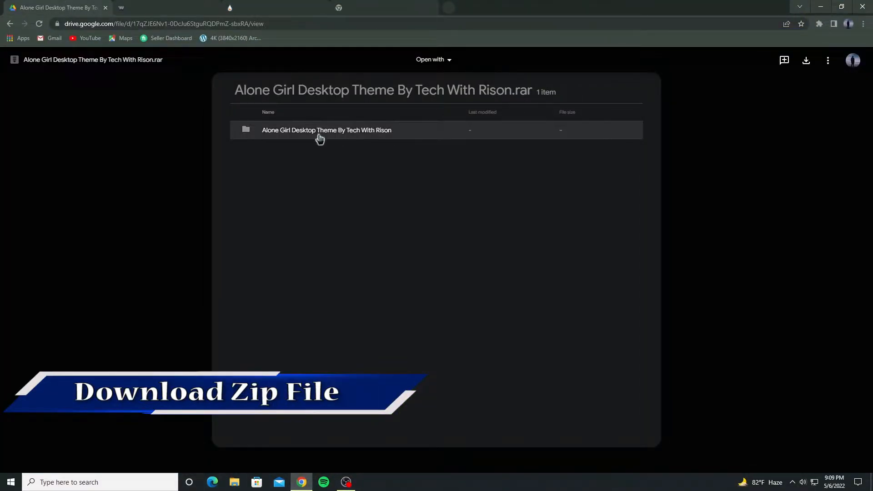
left_click(807, 63)
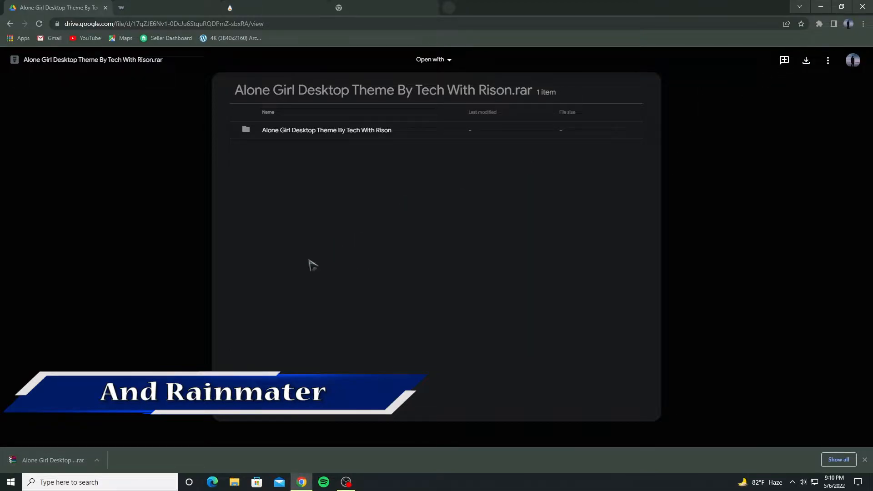
Download the free Winstep Nexus dock from the Winstep Nexus page.
left_click(185, 8)
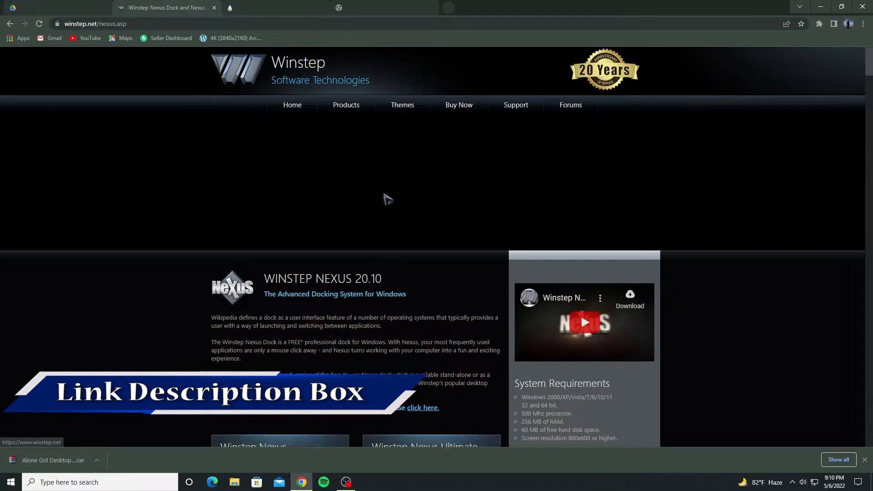
scroll(386, 195, "down", 4)
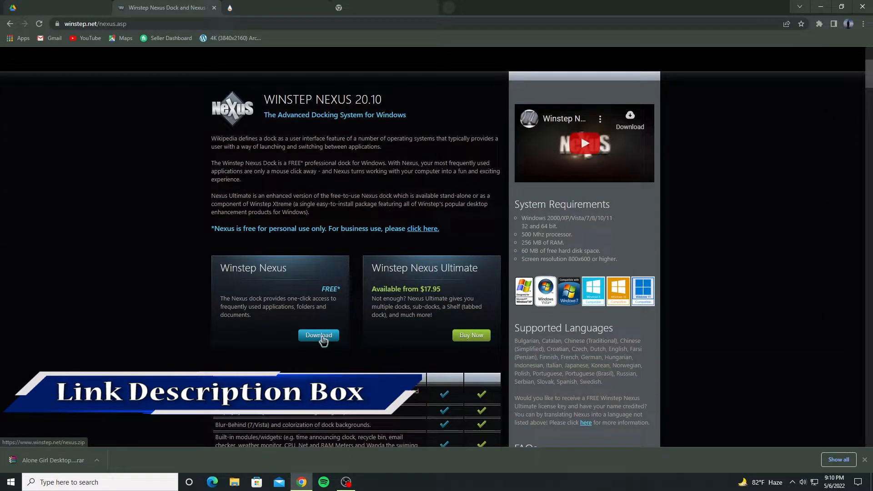
left_click(322, 336)
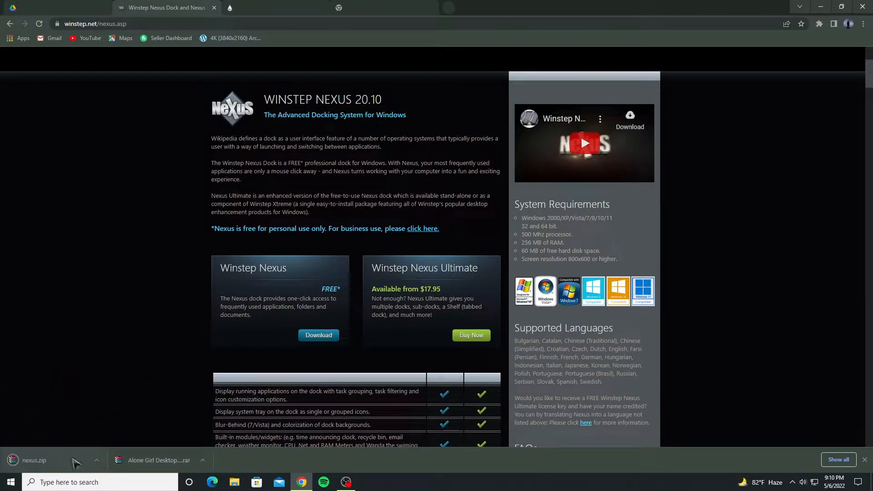
Download Rainmeter 4.5.13 from rainmeter.net, show the installer in the Downloads folder, and return to the desktop.
left_click(277, 9)
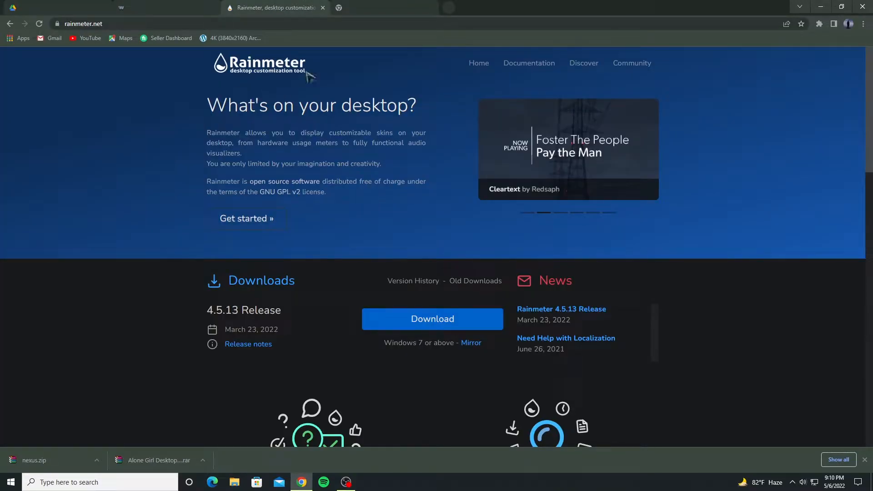
left_click(444, 323)
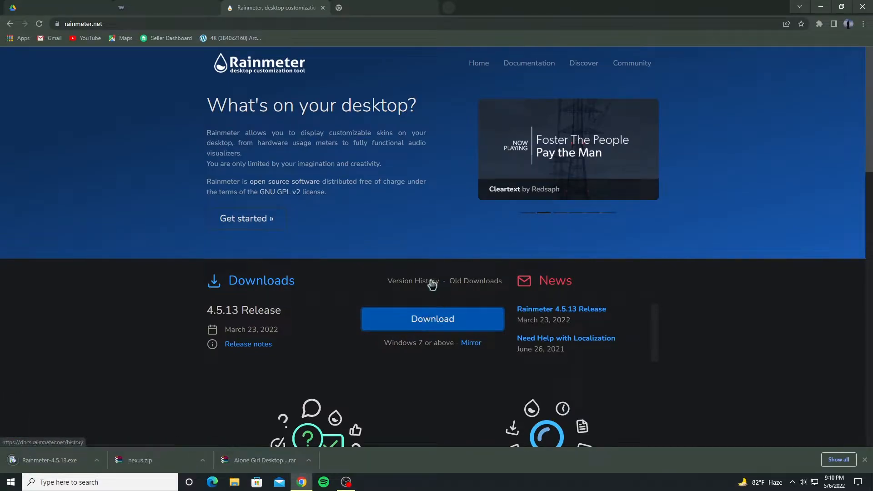
left_click(97, 459)
left_click(125, 432)
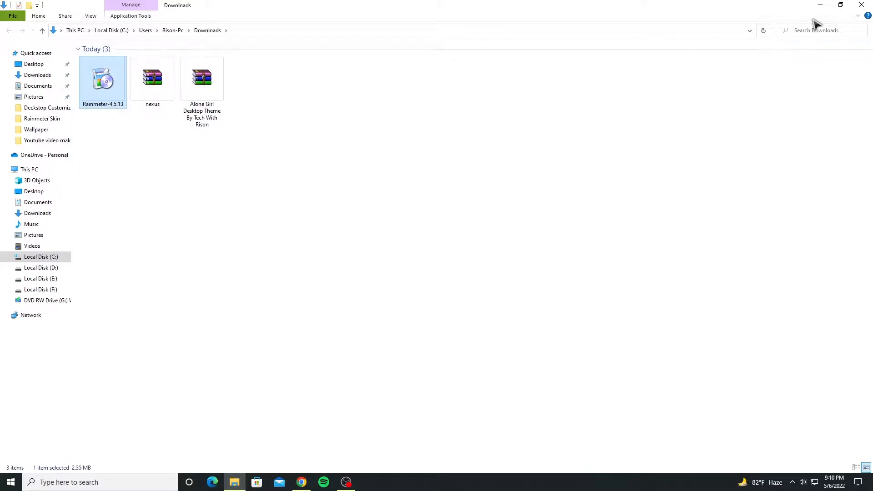
left_click(819, 5)
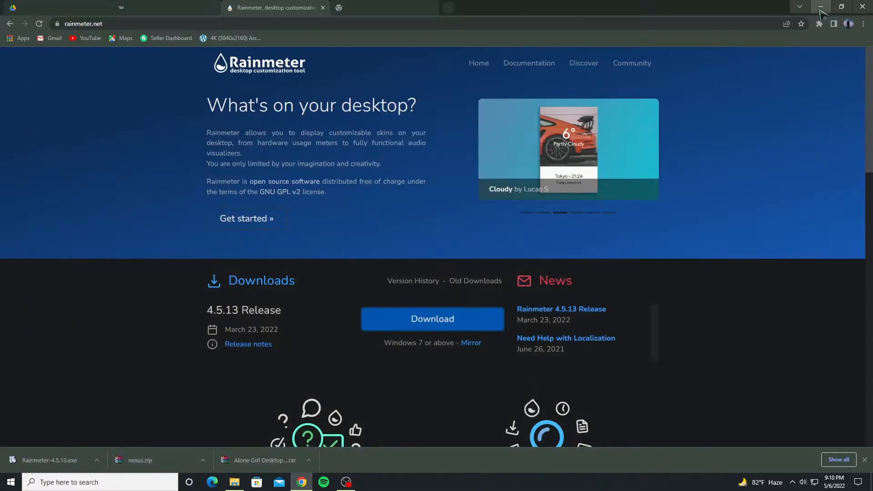
left_click(862, 7)
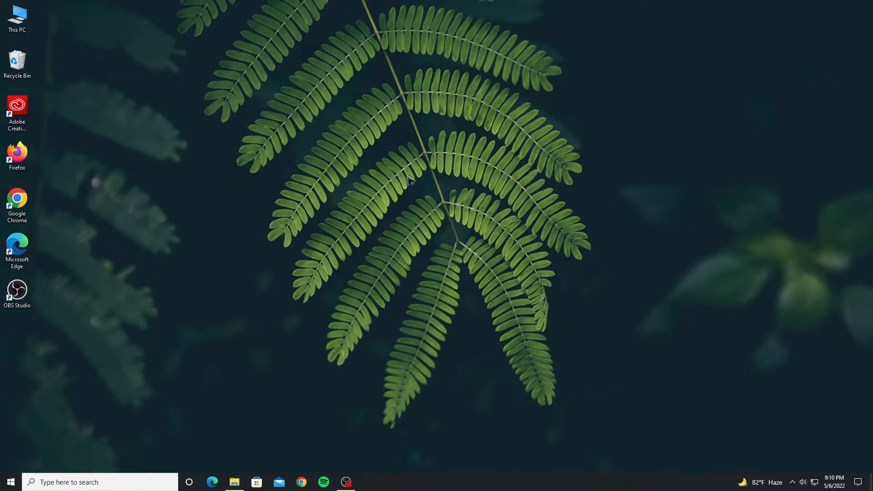
Refresh the desktop and hide all desktop icons.
right_click(409, 179)
left_click(427, 203)
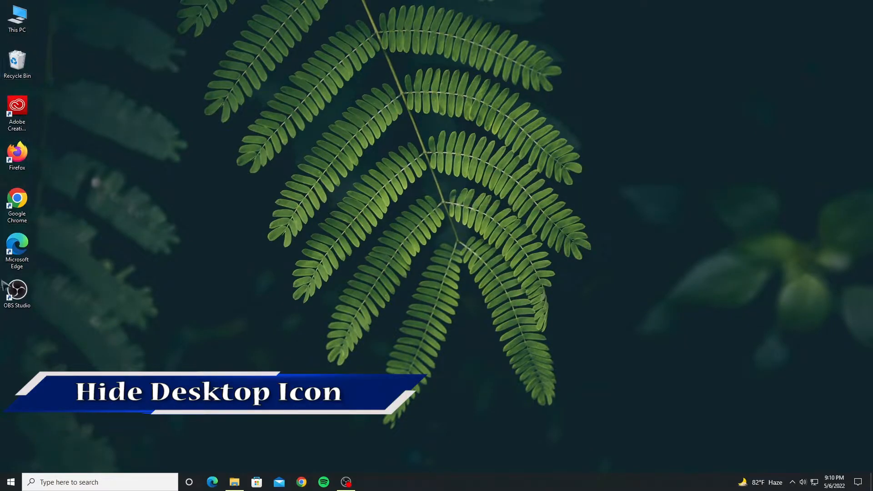
right_click(379, 143)
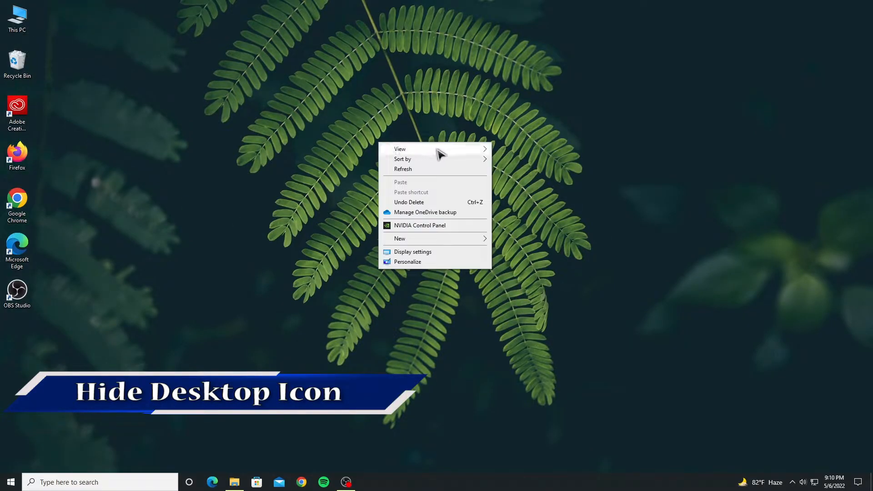
mouse_move(435, 150)
left_click(532, 206)
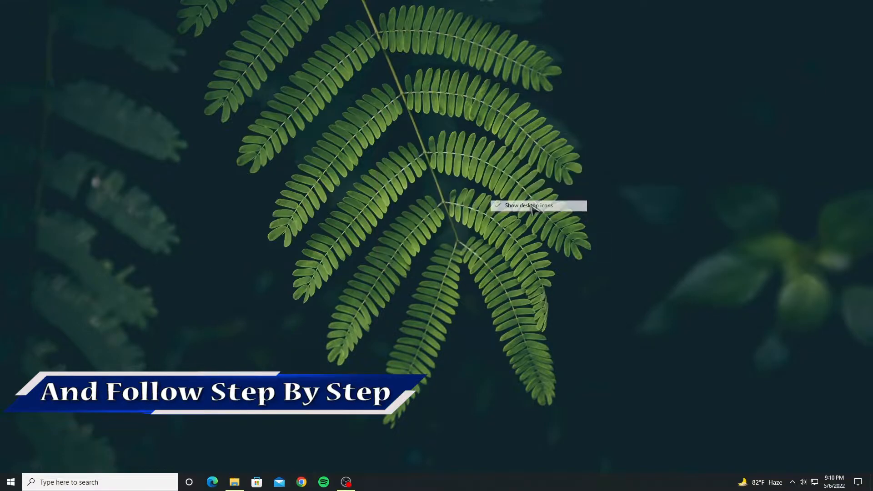
Hide the Cortana button and the search box from the taskbar.
right_click(549, 490)
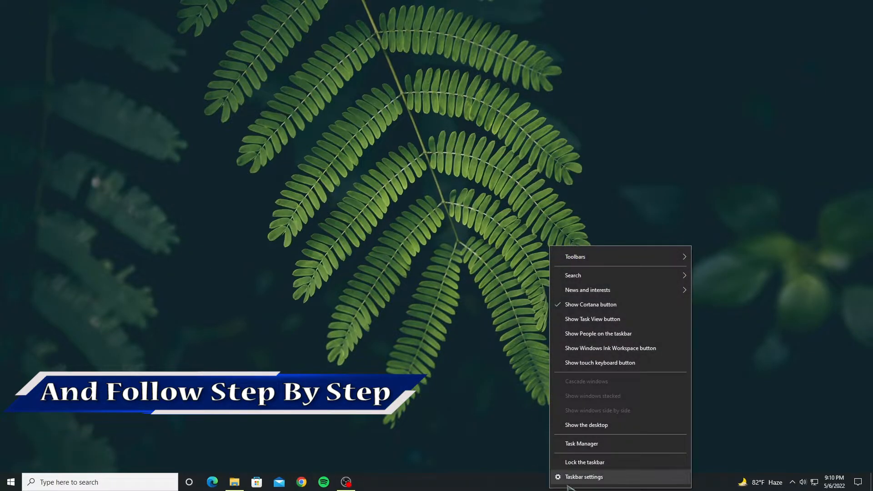
left_click(625, 308)
right_click(647, 488)
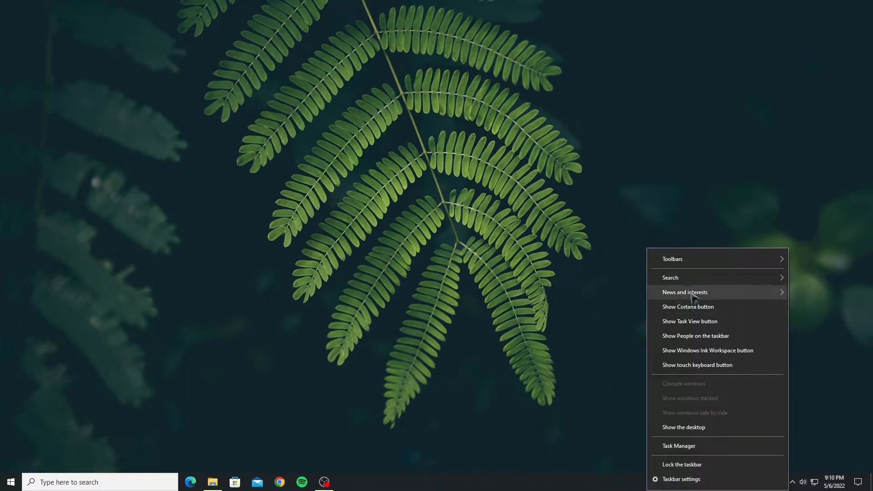
mouse_move(695, 280)
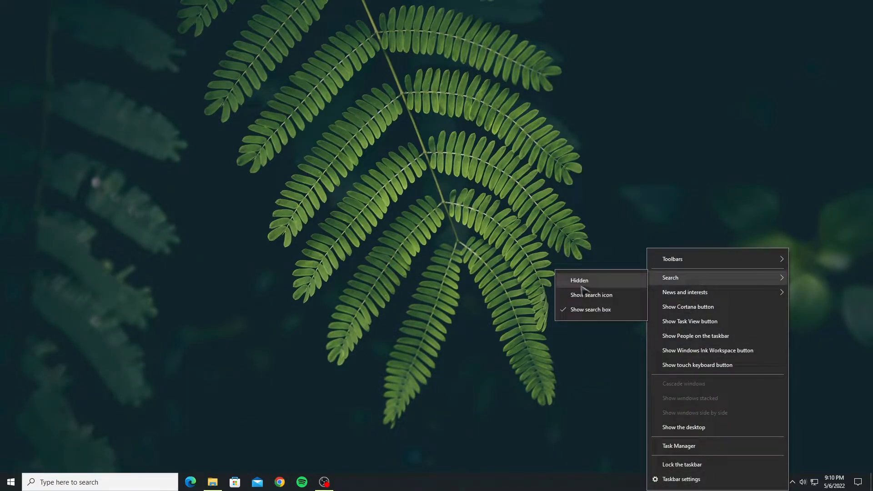
left_click(579, 280)
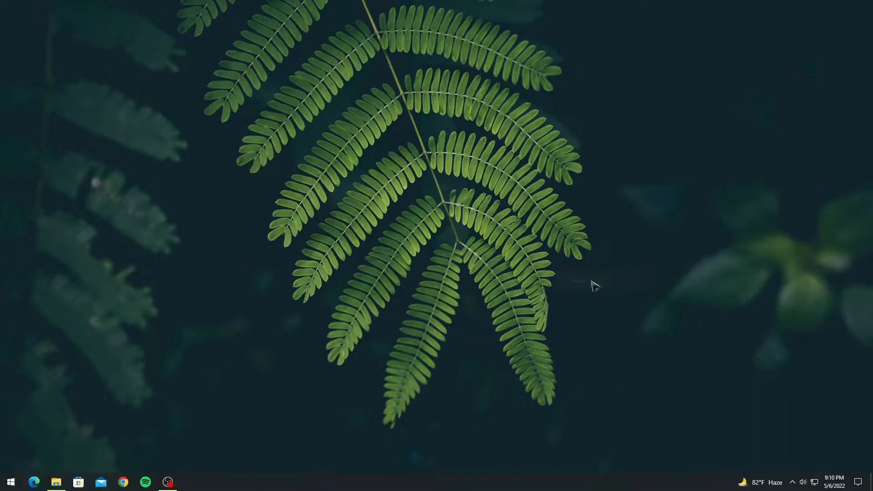
Add the Links toolbar to the taskbar and move it beside the Start button, ahead of the app icons.
right_click(547, 485)
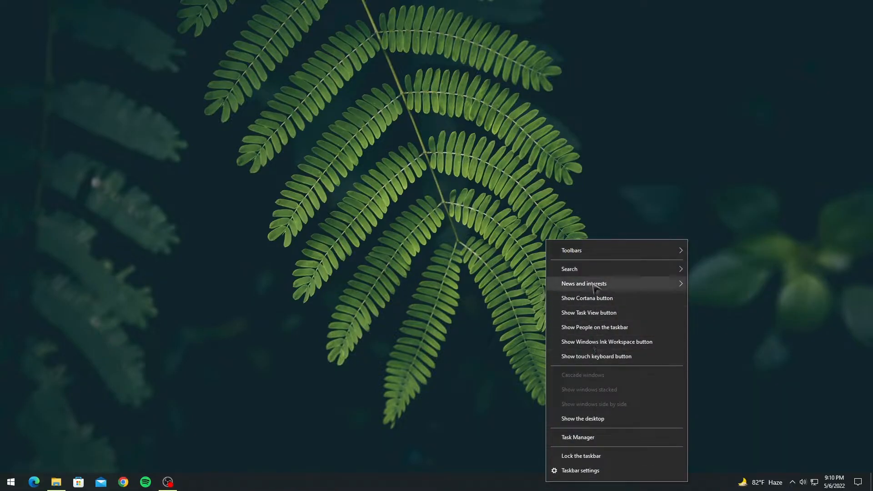
mouse_move(593, 253)
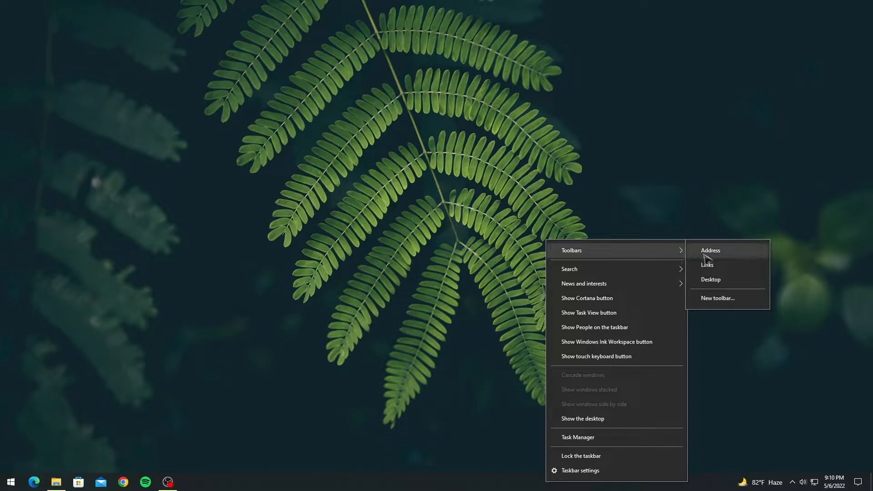
left_click(709, 266)
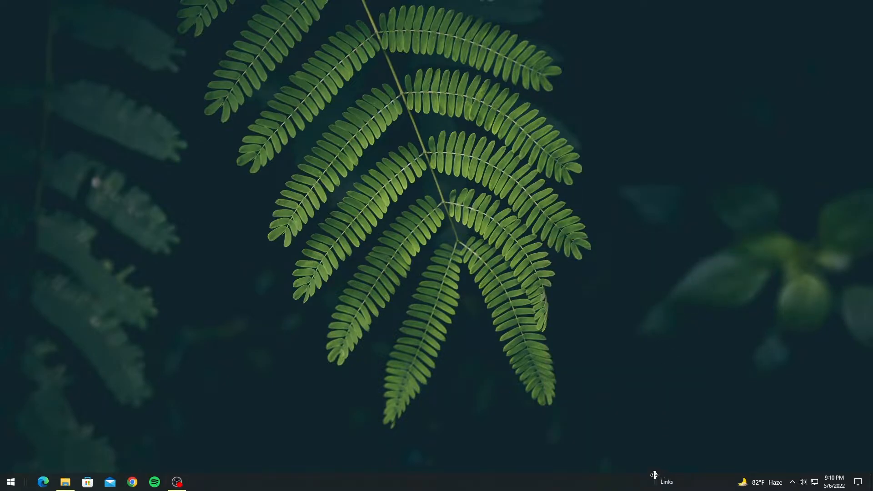
left_click_drag(484, 471, 25, 480)
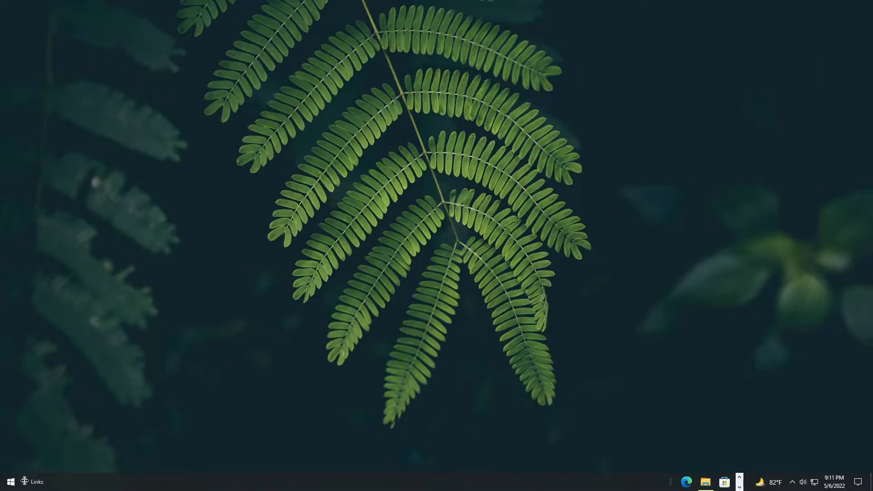
Move the app icons to the middle of the taskbar, lock the taskbar, and refresh the desktop.
left_click_drag(668, 484, 363, 481)
right_click(583, 485)
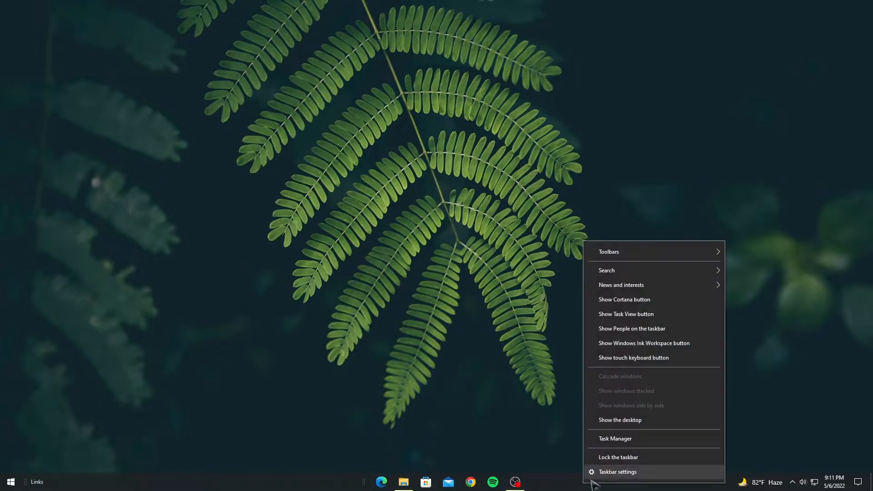
left_click(637, 457)
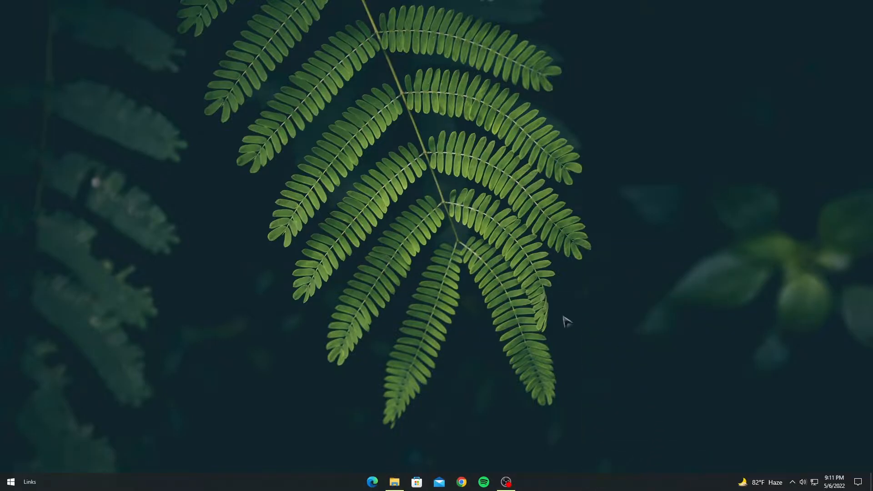
right_click(472, 209)
left_click(488, 236)
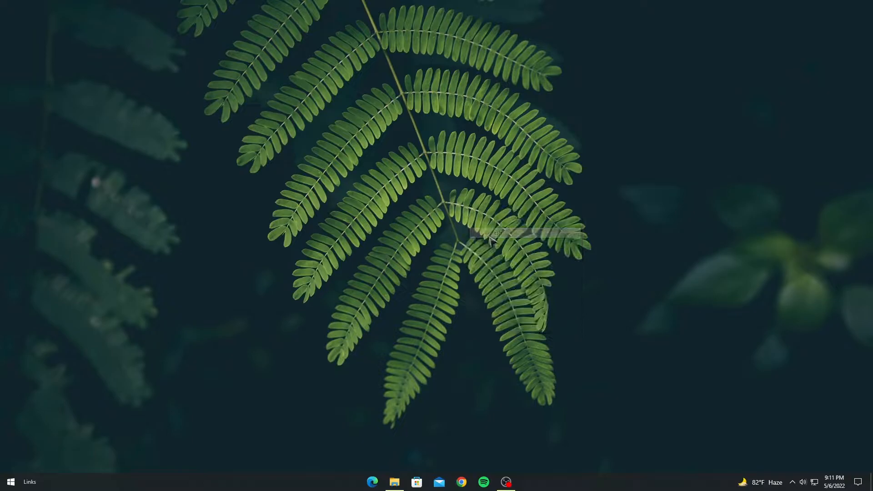
Open the personalization colour settings and set the Windows colour mode to Dark.
right_click(600, 485)
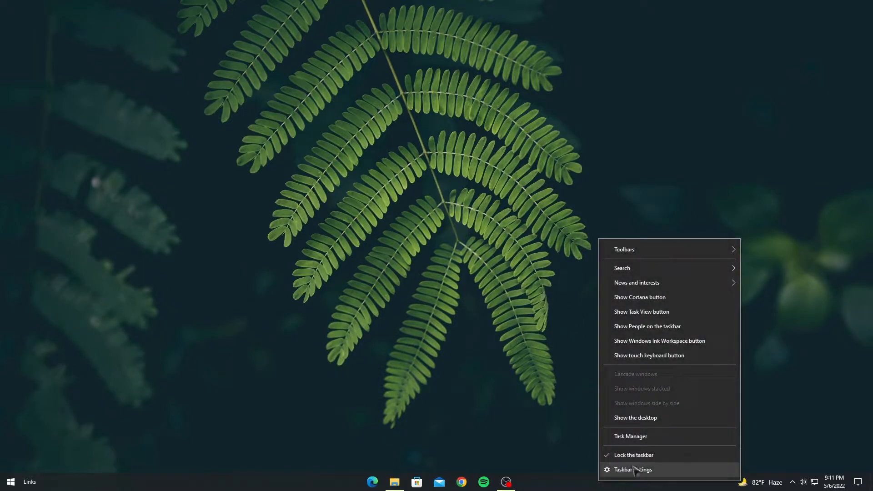
left_click(636, 472)
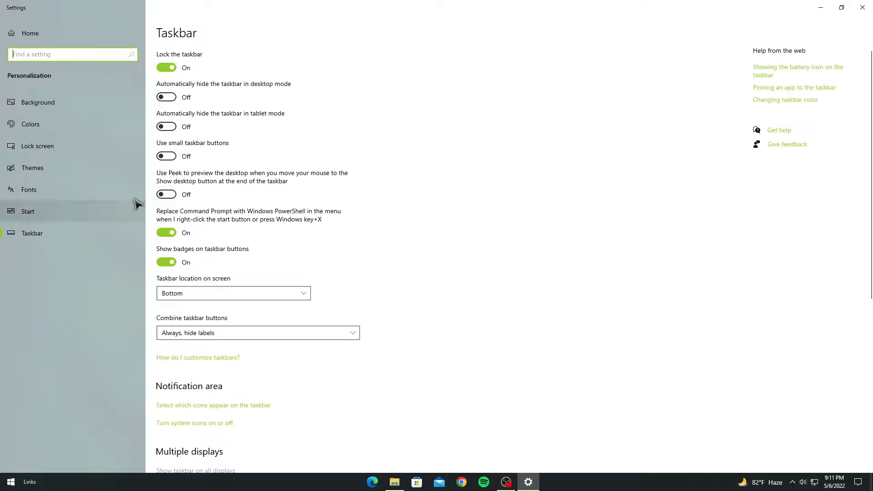
left_click(52, 128)
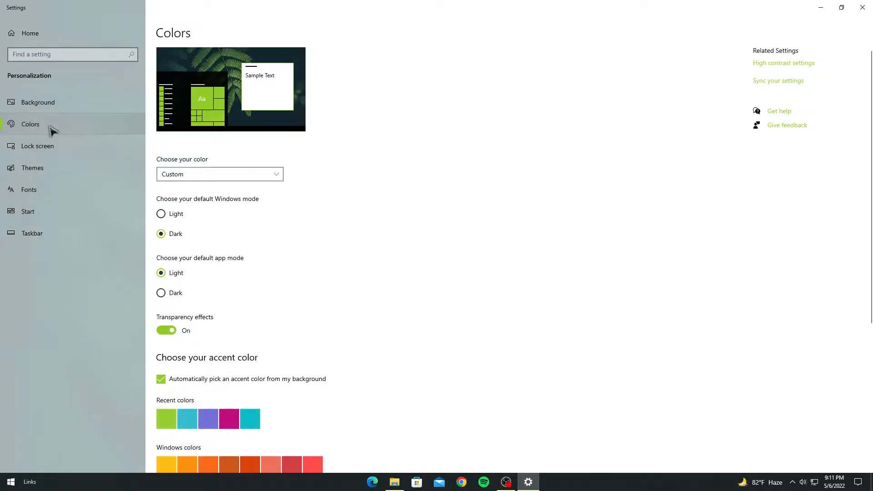
left_click(249, 178)
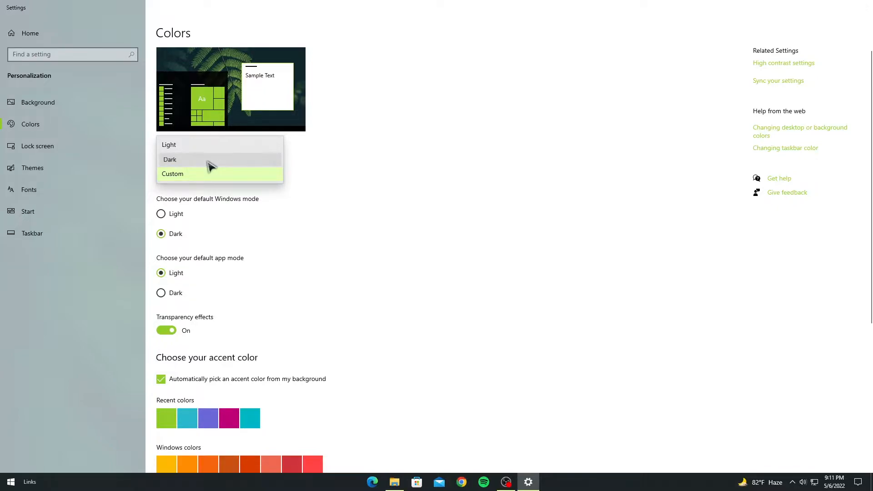
left_click(210, 160)
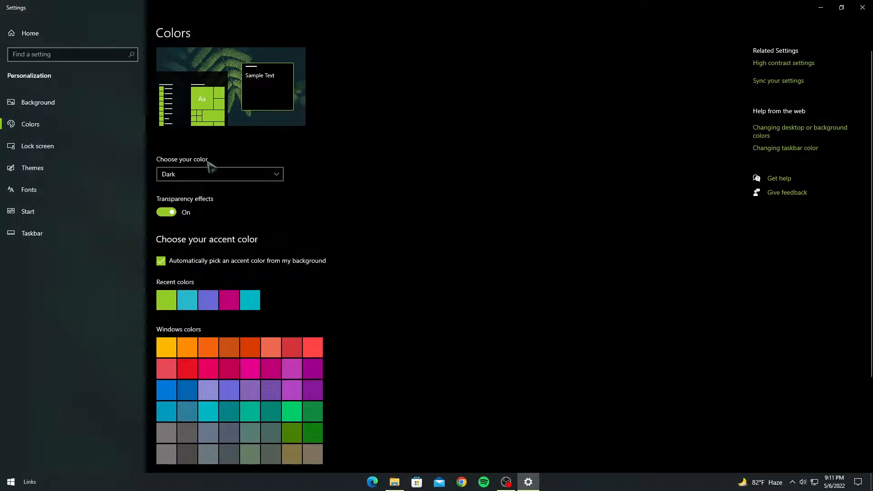
Turn off the Volume and Network icons in the taskbar's notification area, then close Settings and refresh the desktop.
left_click(55, 235)
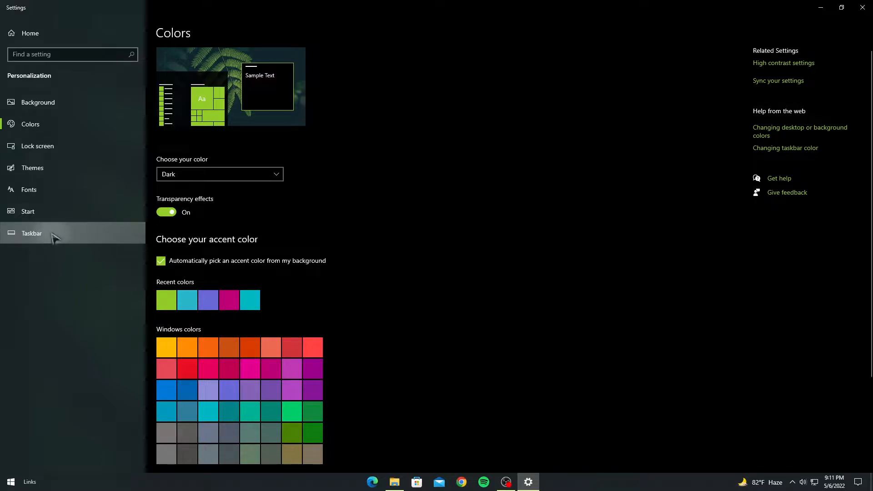
scroll(382, 336, "down", 3)
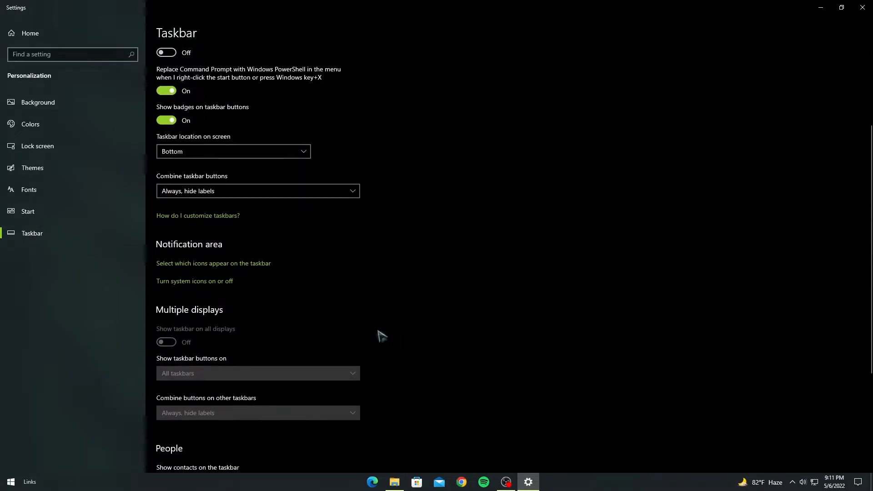
left_click(250, 267)
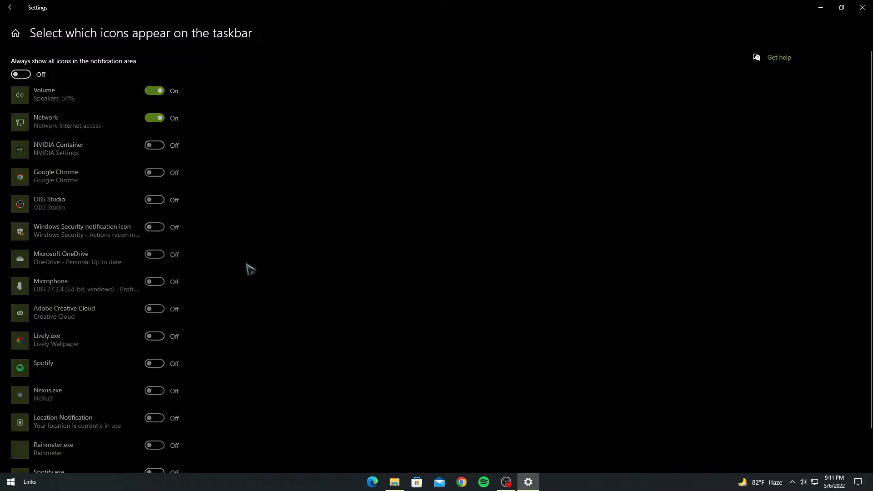
left_click(155, 92)
left_click(155, 118)
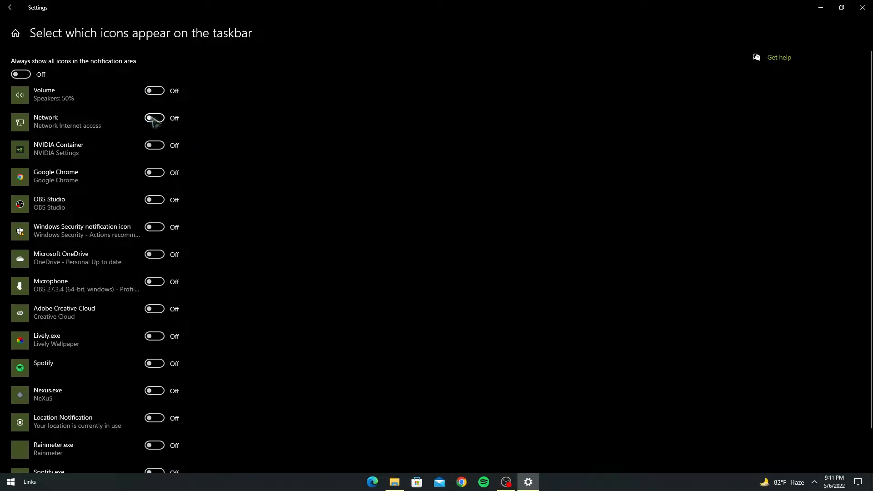
left_click(856, 8)
right_click(346, 189)
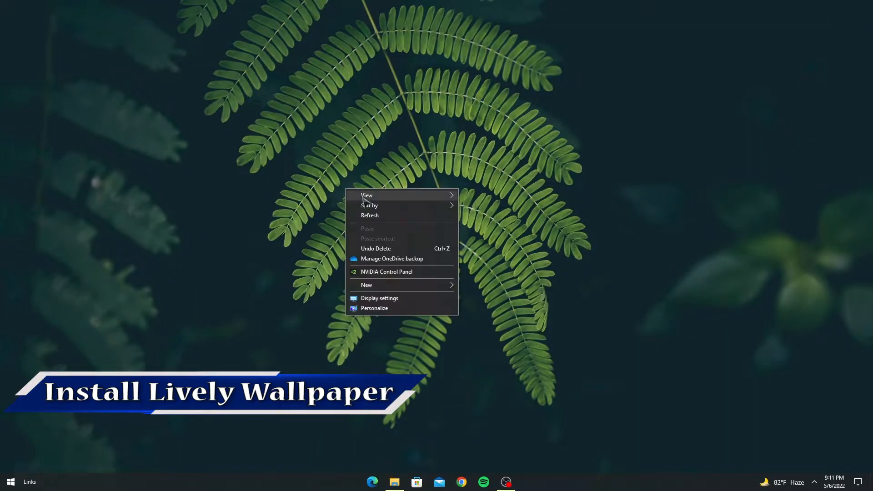
left_click(370, 215)
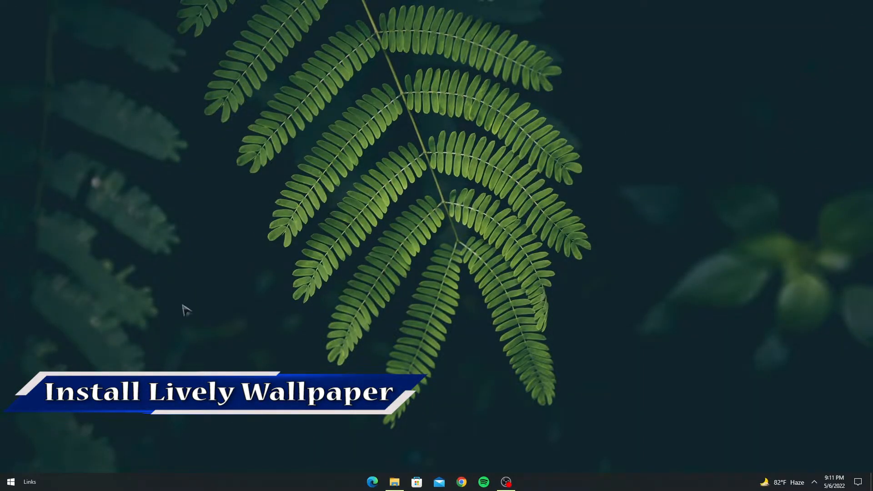
Open the Microsoft Store, search for "Live", pick Lively Wallpaper from the suggestions and install it.
left_click(10, 481)
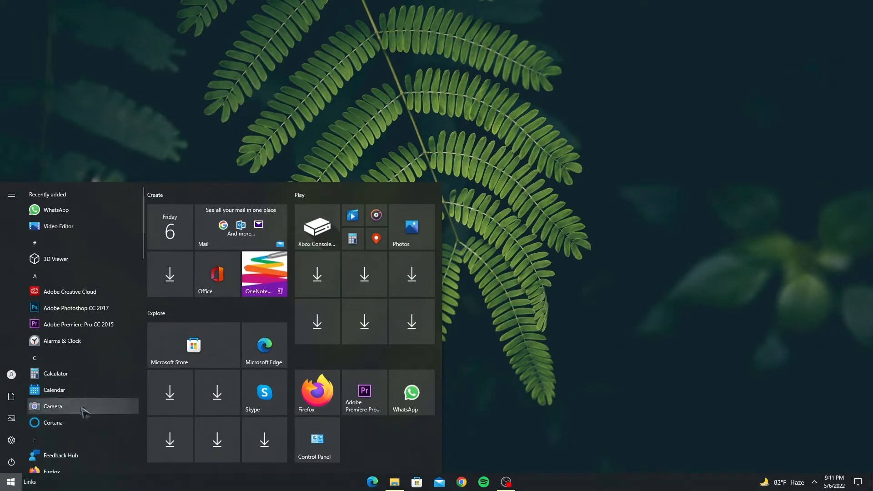
left_click(193, 350)
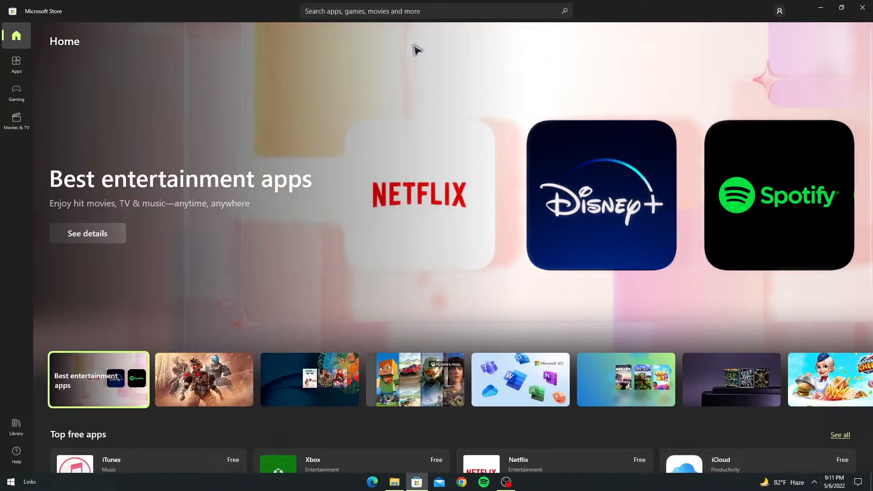
left_click(404, 14)
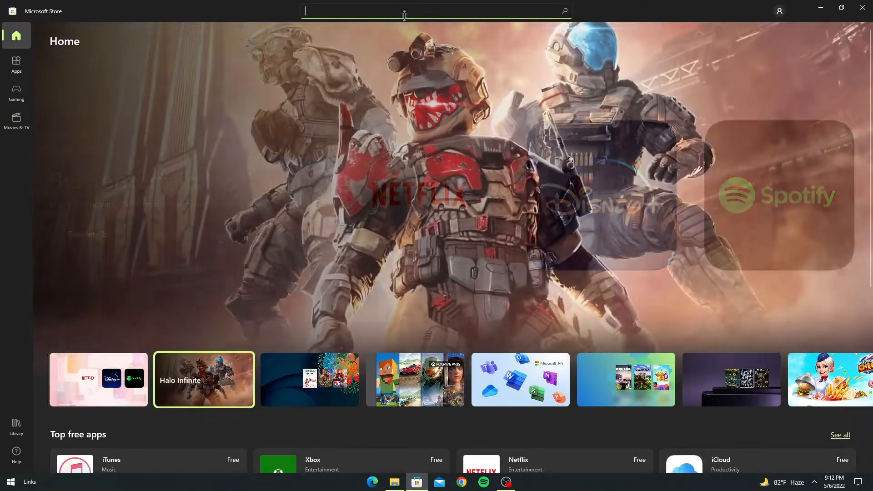
type("L")
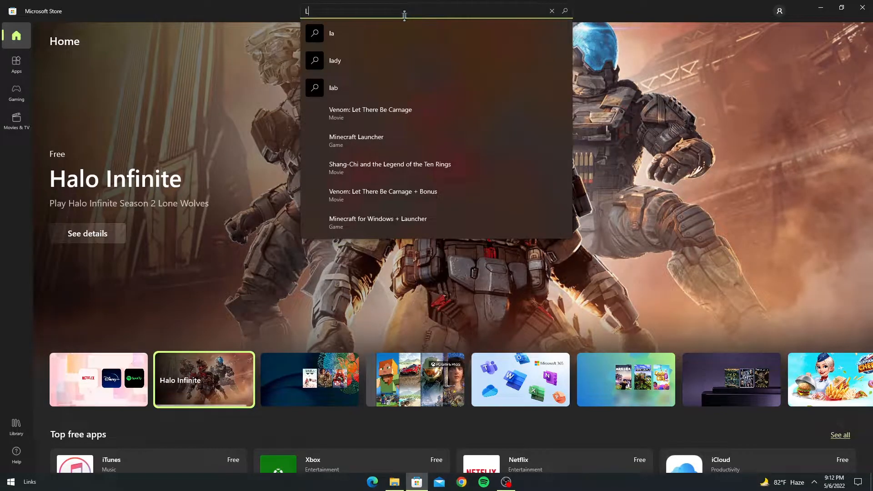
type("ive")
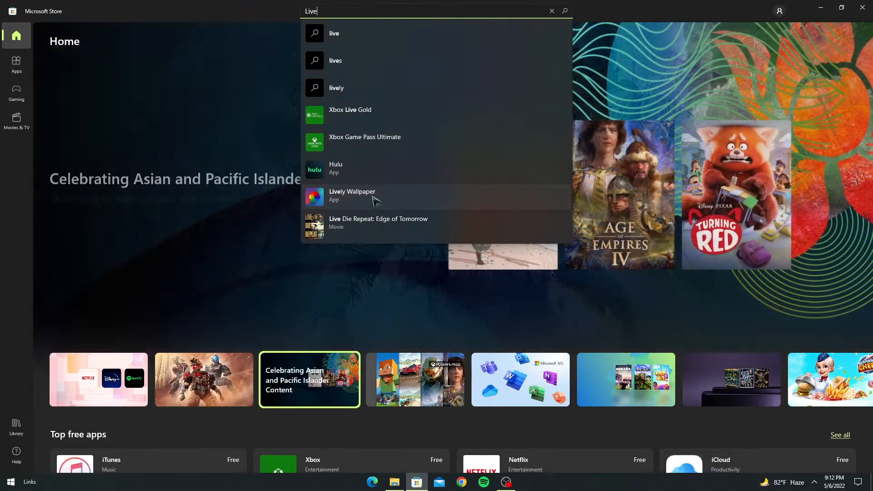
left_click(376, 200)
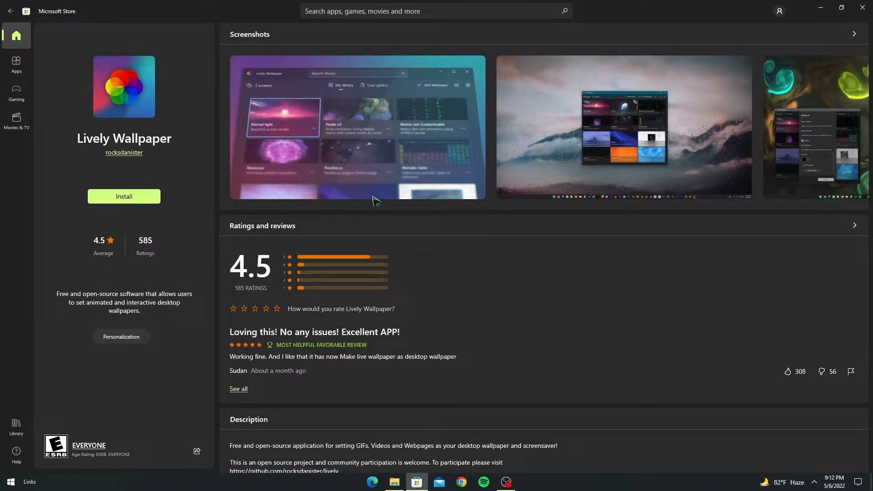
left_click(129, 201)
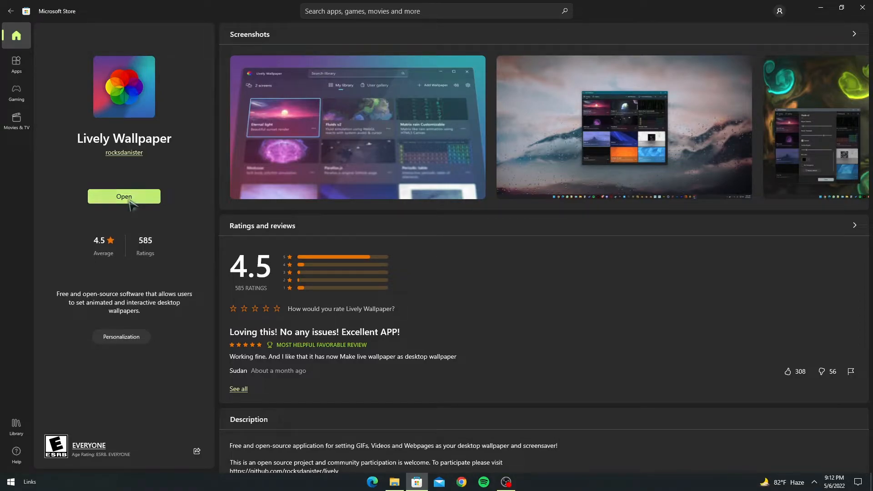
Launch Lively Wallpaper, close the Microsoft Store, and move the Lively window to the middle of the desktop.
left_click(129, 200)
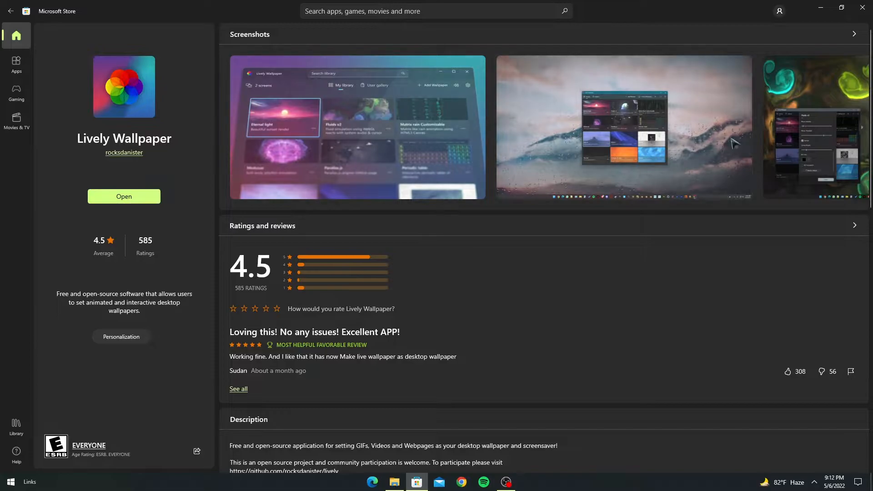
left_click(862, 8)
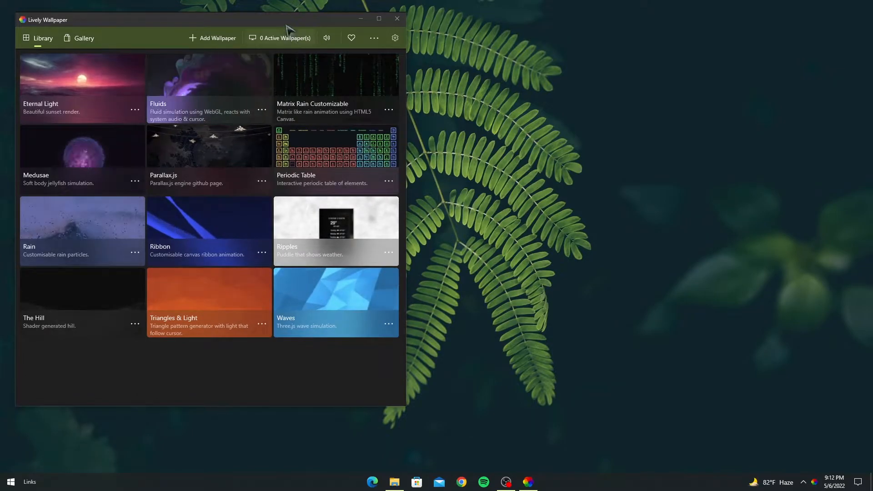
left_click_drag(286, 24, 485, 73)
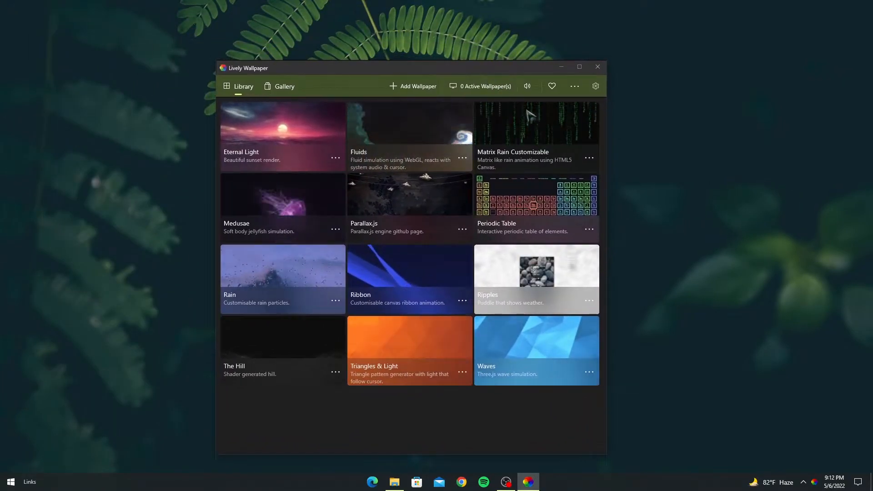
Set Lively Wallpaper's system Taskbar Theme to Clear and minimize its window.
left_click(596, 87)
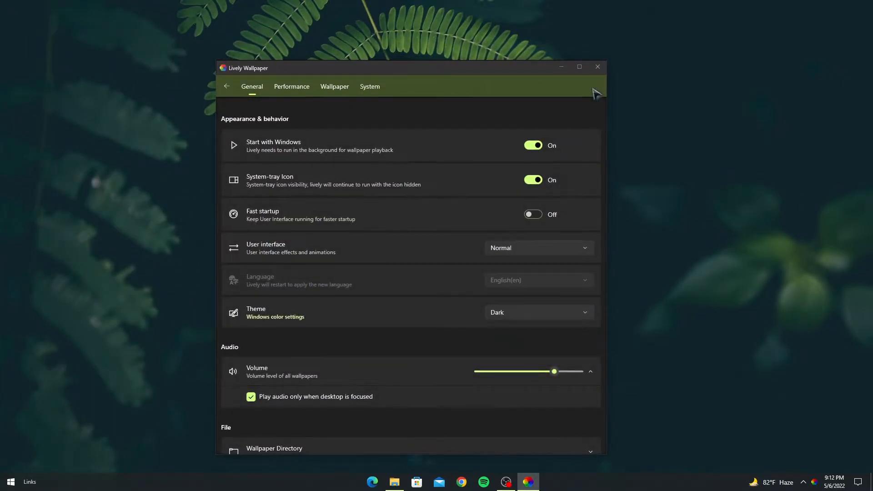
left_click(370, 87)
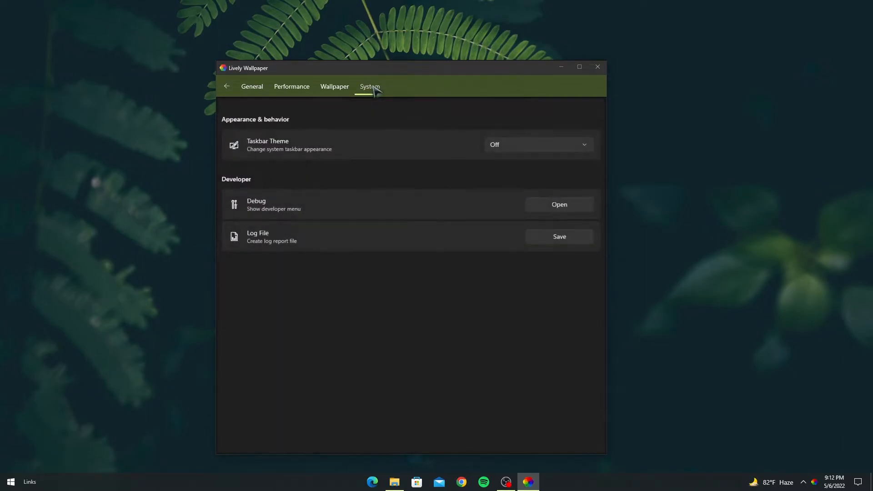
left_click(530, 146)
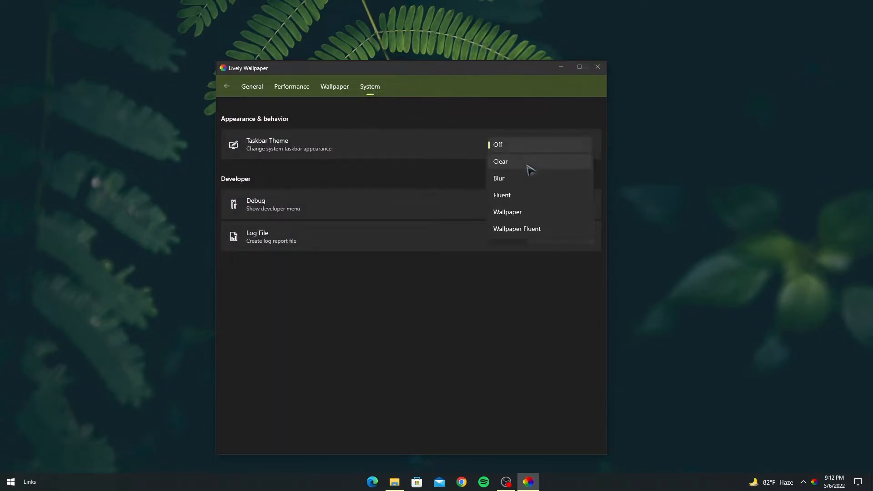
left_click(501, 163)
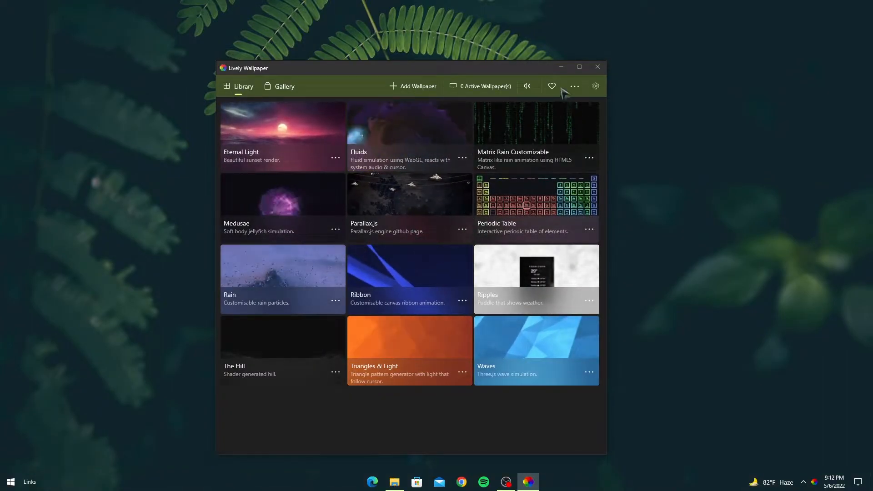
left_click(561, 66)
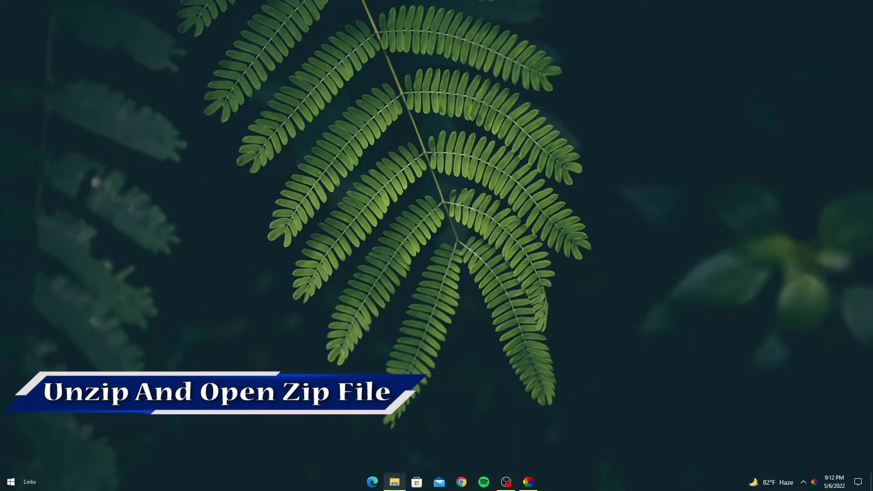
In File Explorer, extract the Alone Girl Desktop Theme archive into its default destination folder within Downloads.
left_click(394, 482)
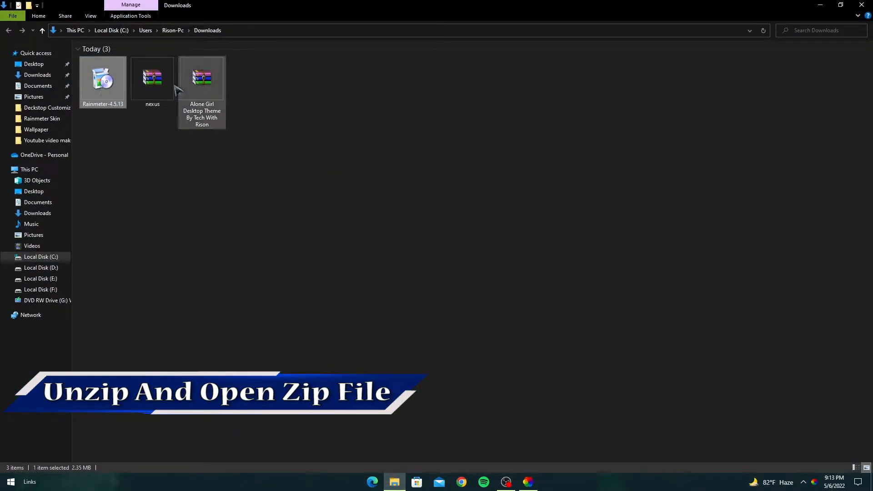
left_click(214, 86)
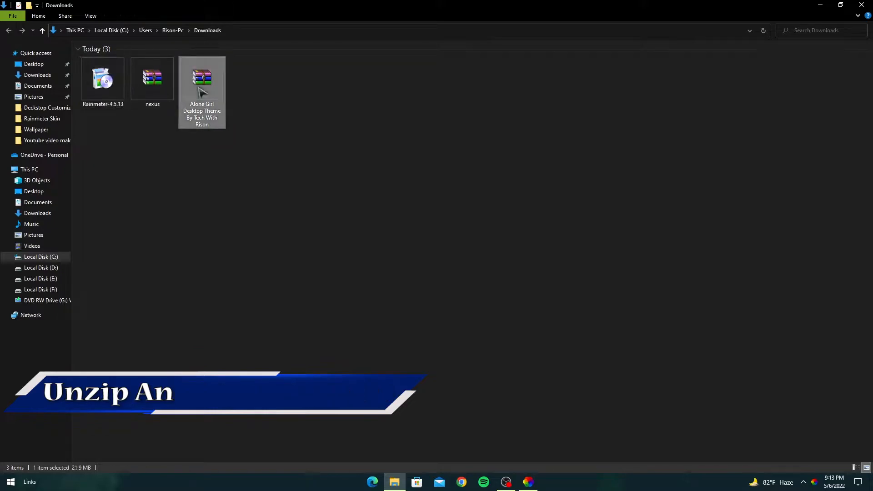
right_click(213, 84)
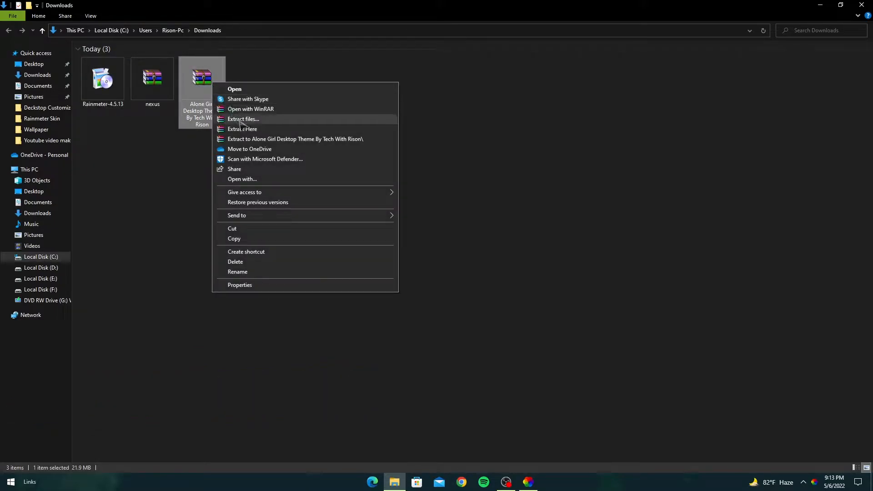
left_click(269, 120)
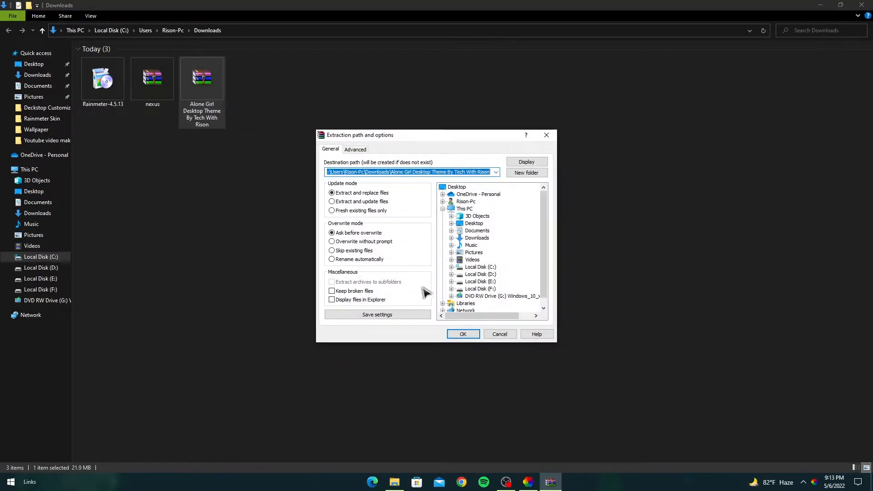
left_click(457, 335)
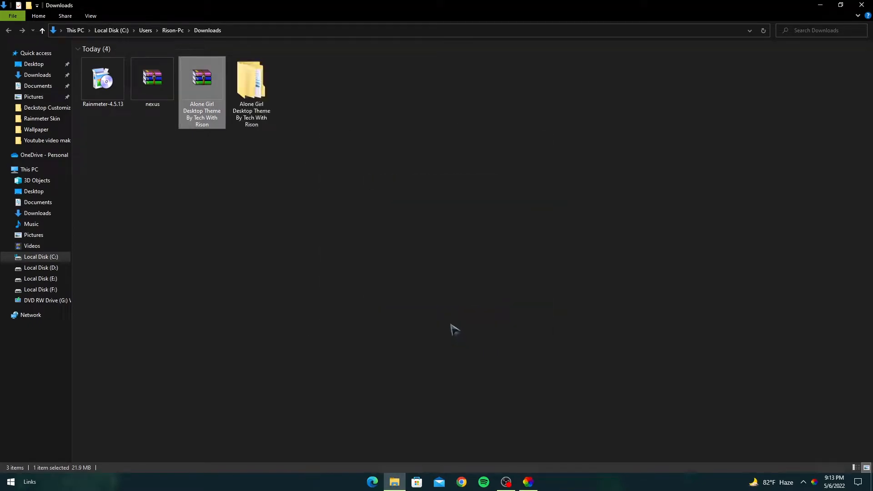
Examine the extracted theme's nested folder, select the anime girl sunset wallpaper video, and close the folder window.
double_click(264, 97)
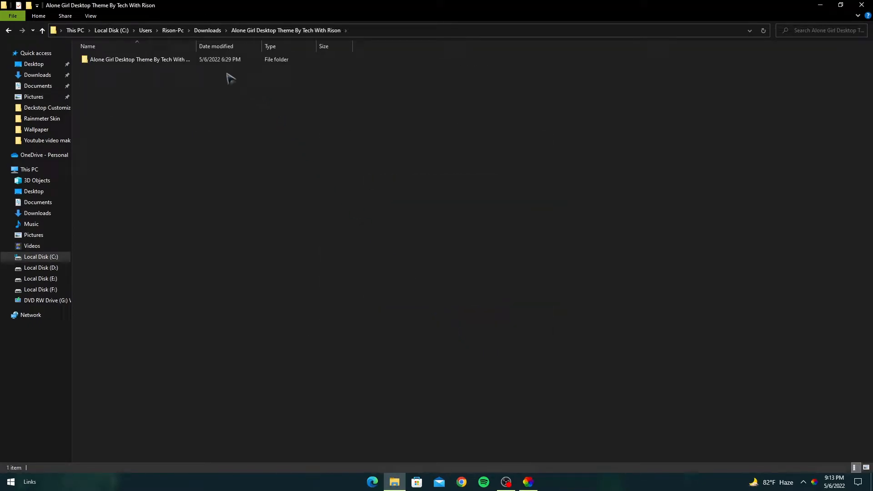
double_click(198, 64)
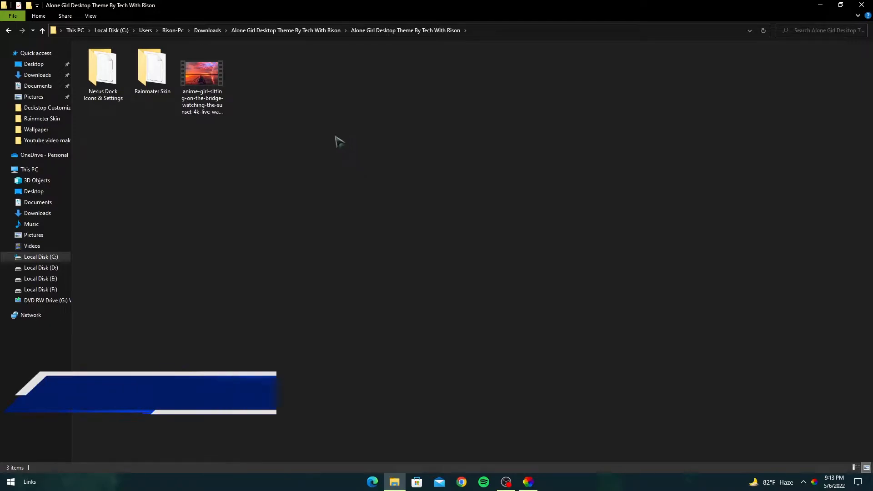
left_click(220, 90)
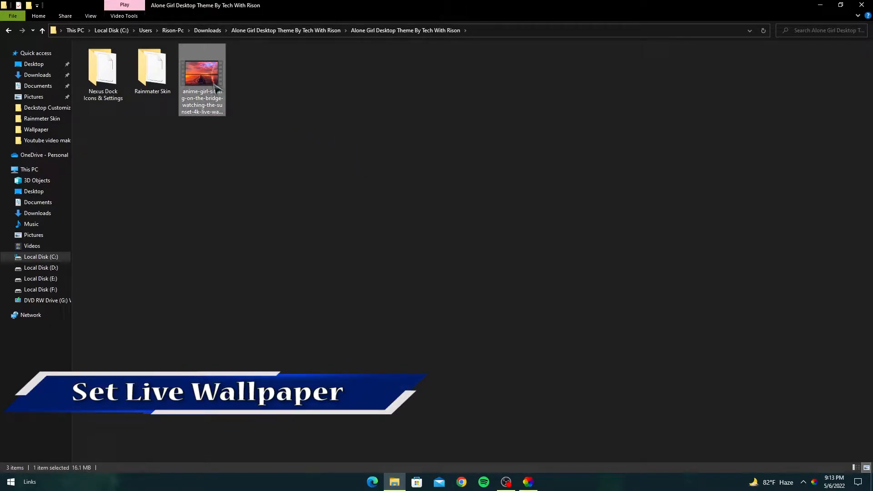
left_click(859, 6)
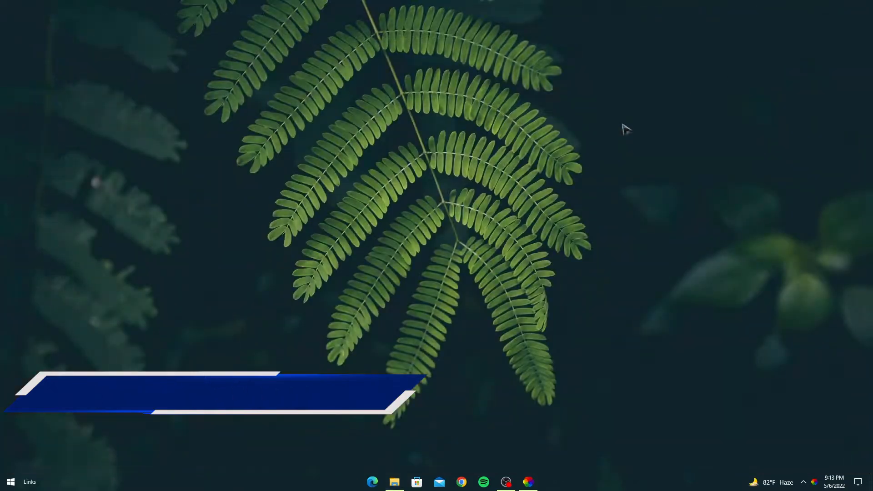
Add the anime girl sunset video from the extracted theme's nested folder to Lively Wallpaper, keeping its default title.
left_click(528, 481)
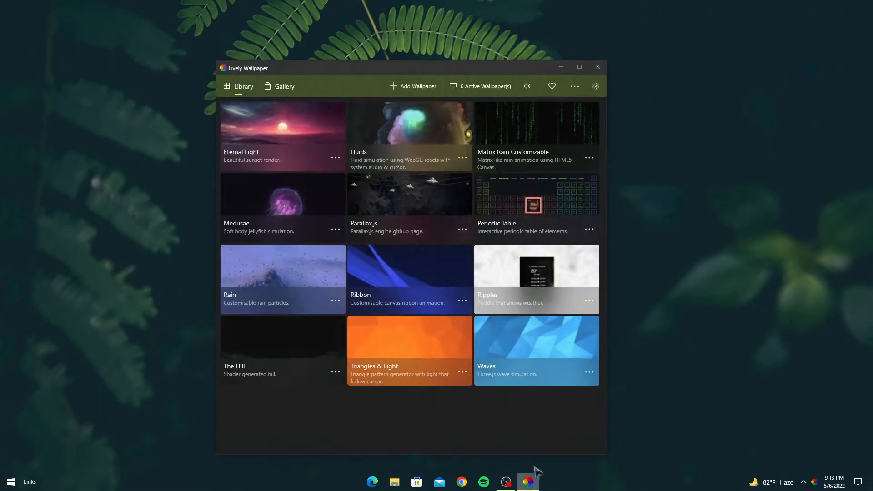
left_click(415, 88)
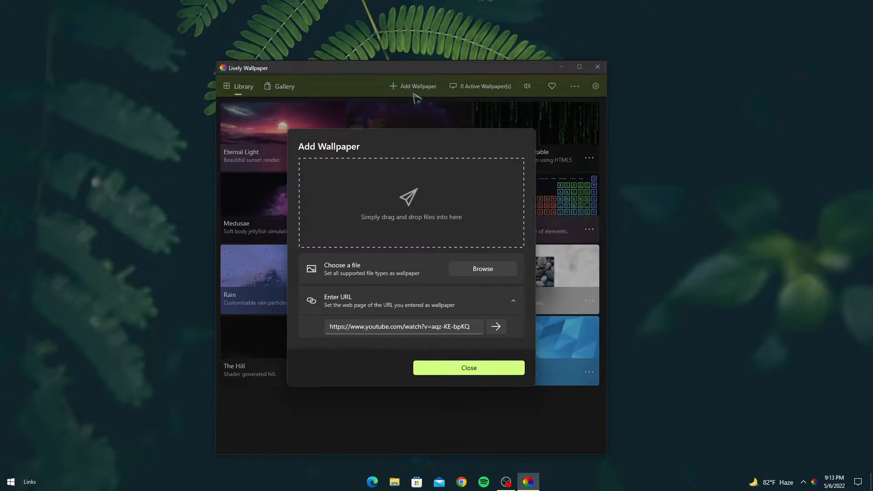
left_click(486, 272)
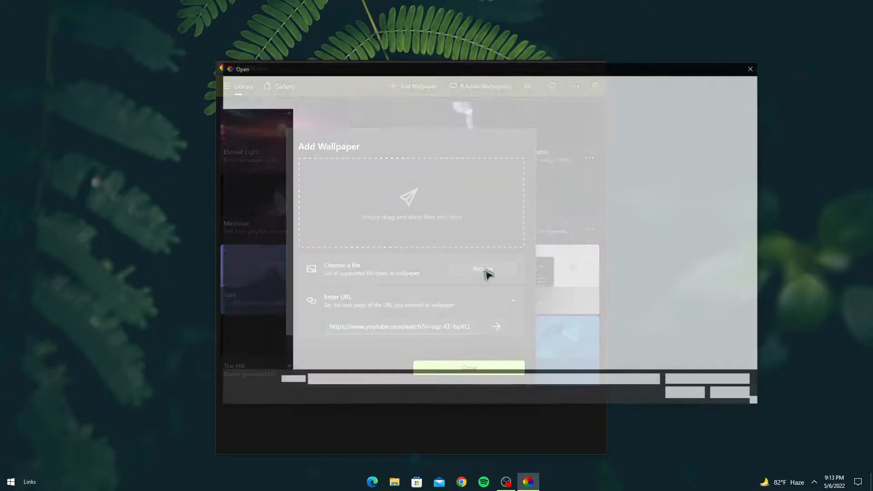
left_click(257, 124)
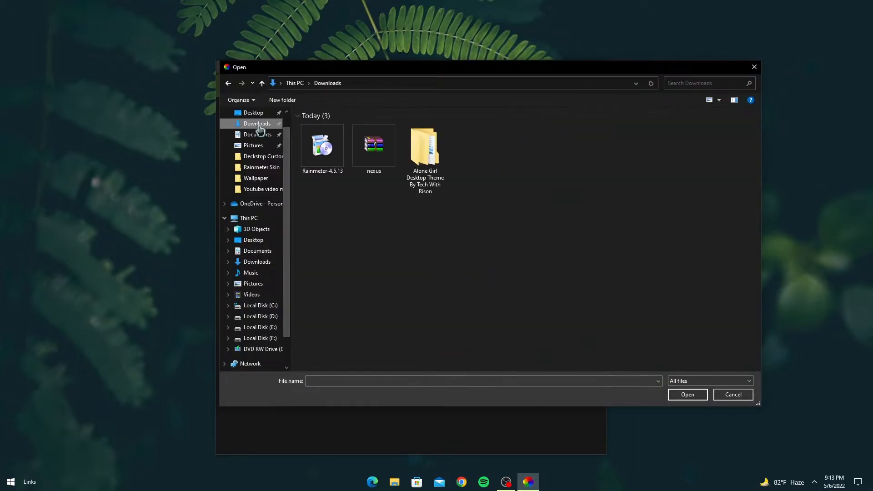
double_click(426, 174)
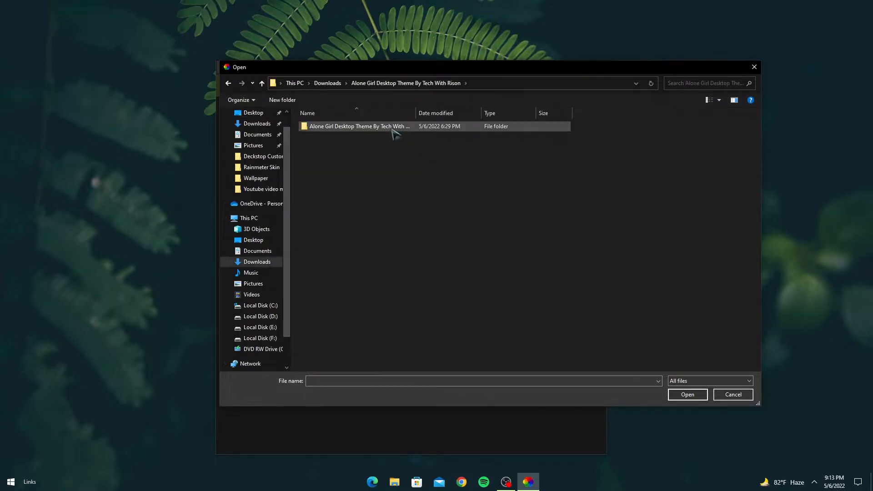
double_click(396, 133)
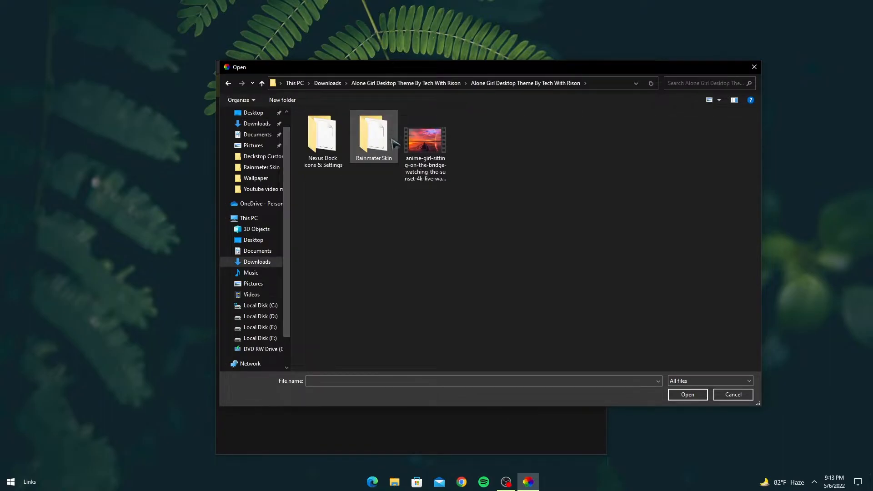
left_click(439, 157)
left_click(681, 398)
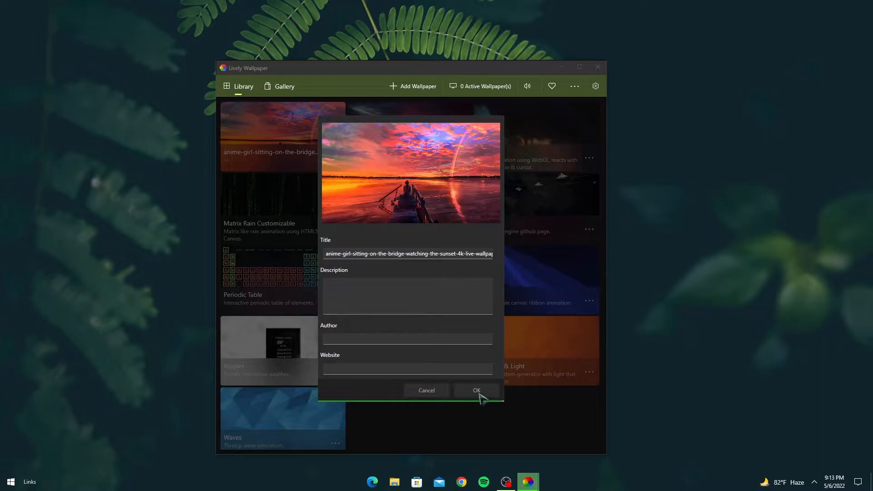
left_click(479, 393)
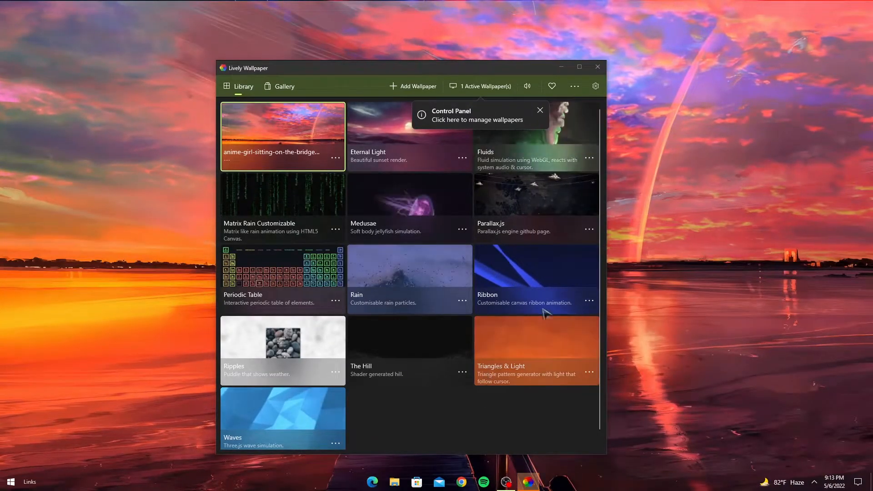
Close the Lively Wallpaper window and acknowledge its notice about running in the system tray.
left_click(597, 66)
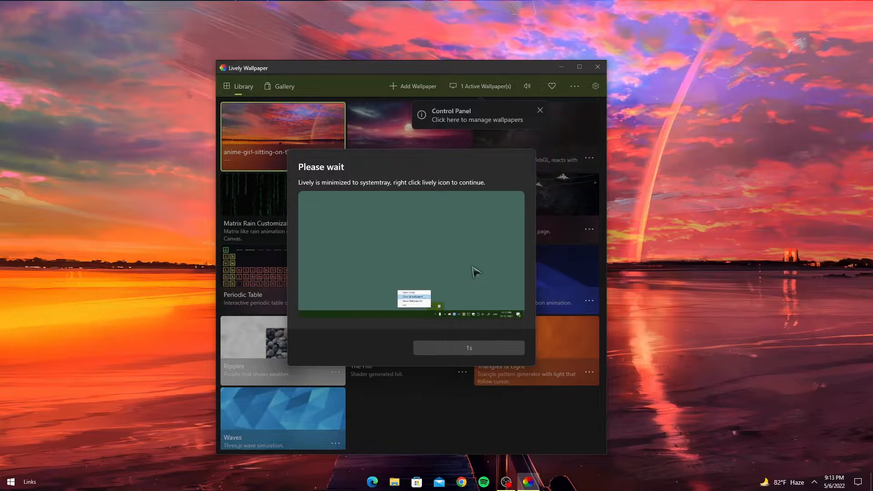
left_click(462, 349)
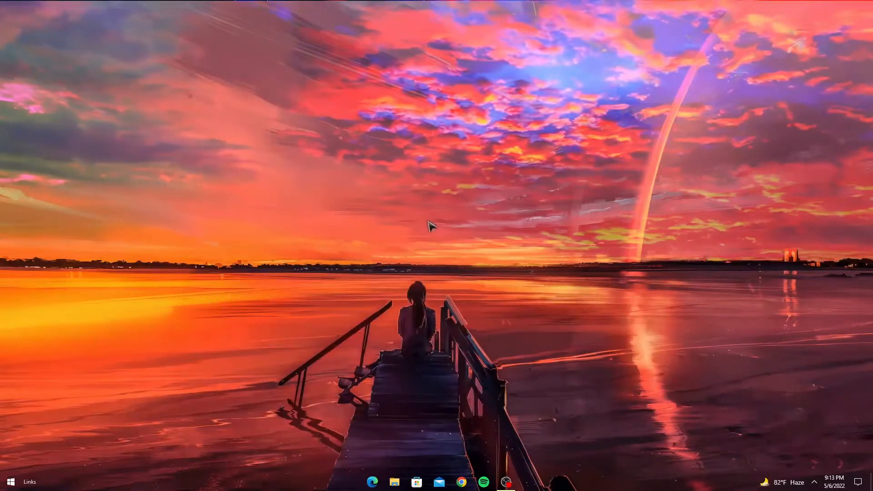
right_click(458, 214)
left_click(475, 238)
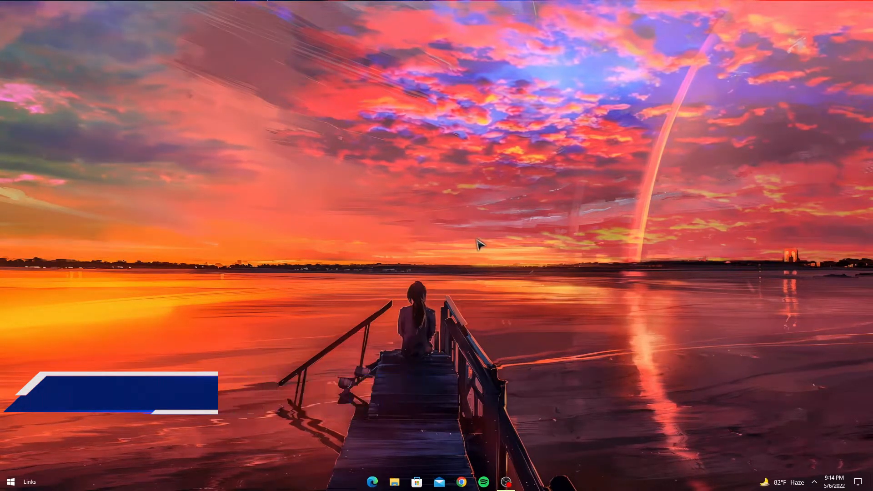
In File Explorer, extract the nexus archive into its default nexus folder within Downloads.
left_click(394, 482)
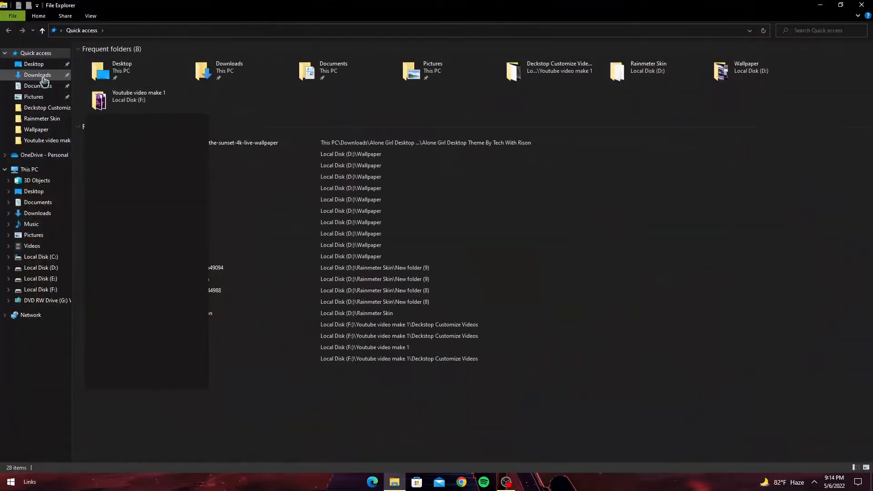
left_click(44, 80)
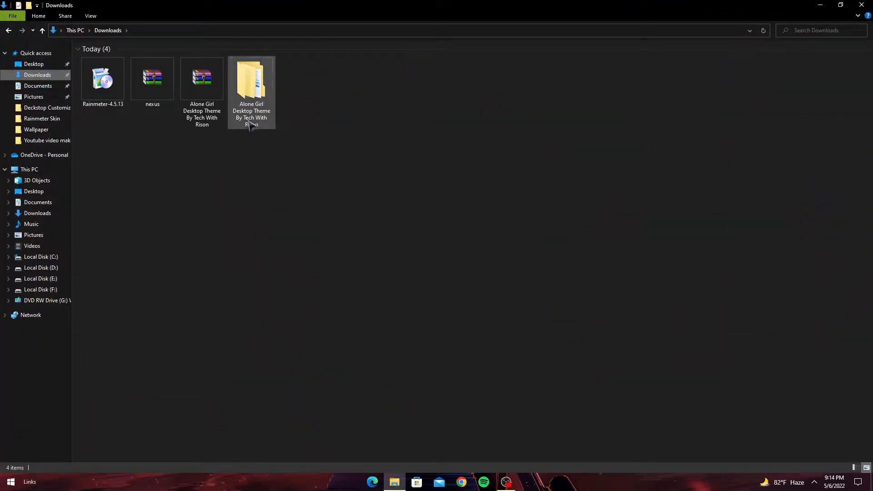
left_click(162, 94)
right_click(156, 90)
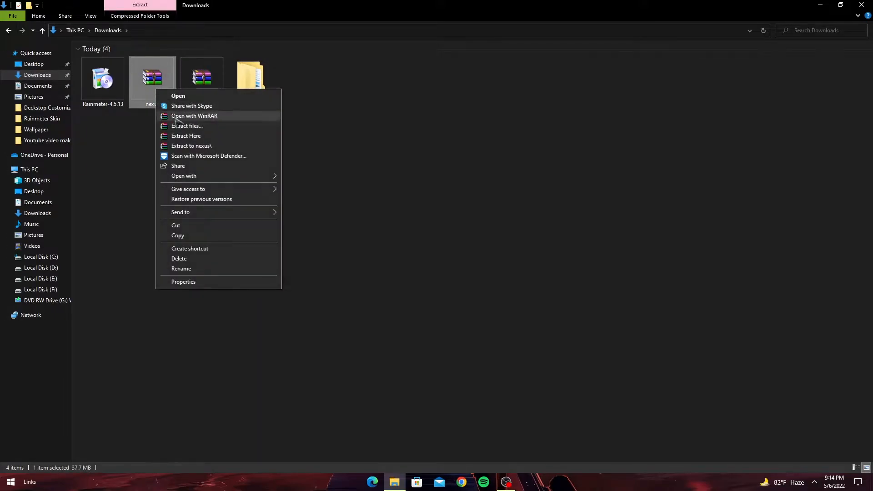
left_click(193, 127)
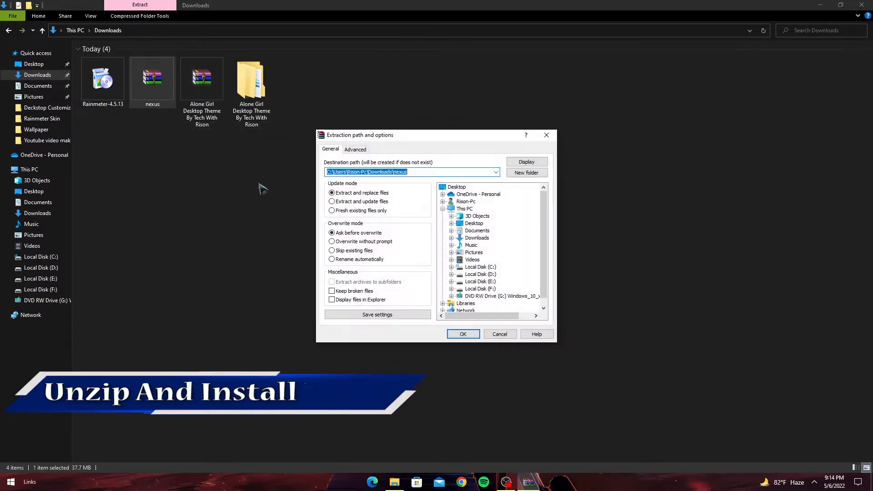
left_click(461, 334)
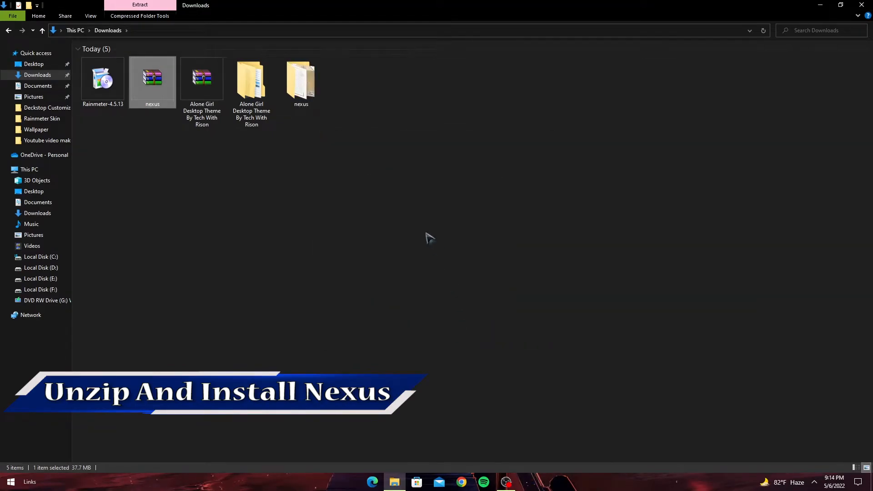
Run NexusSetup from the extracted nexus folder and minimize File Explorer.
double_click(313, 95)
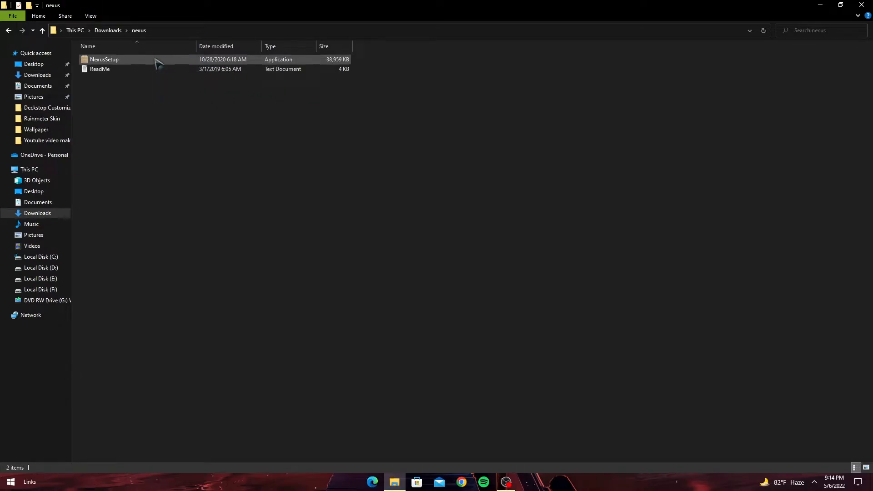
left_click(156, 62)
left_click(820, 5)
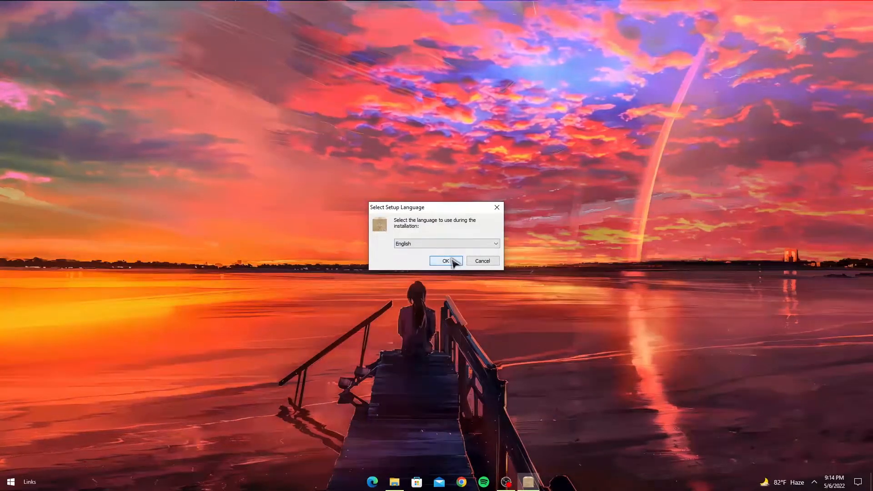
Install Nexus 20.10 in English with the license accepted and default settings, and launch it on finishing.
left_click(446, 261)
left_click(400, 287)
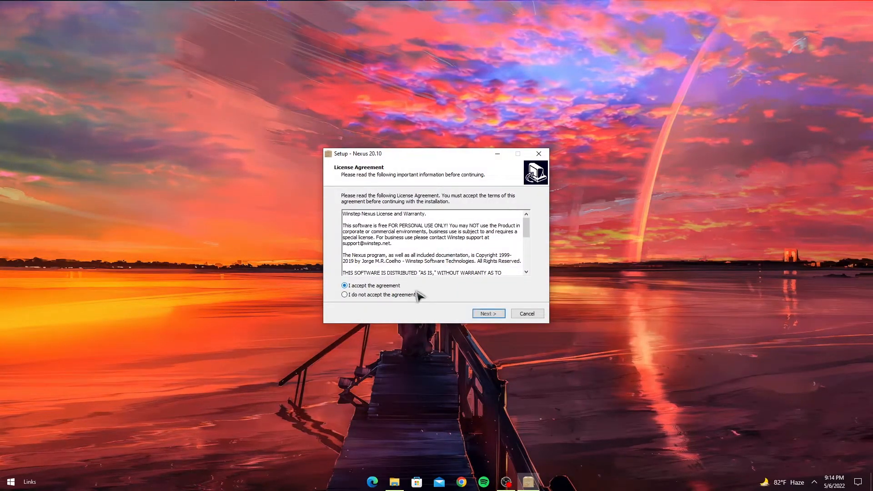
left_click(483, 315)
left_click(481, 315)
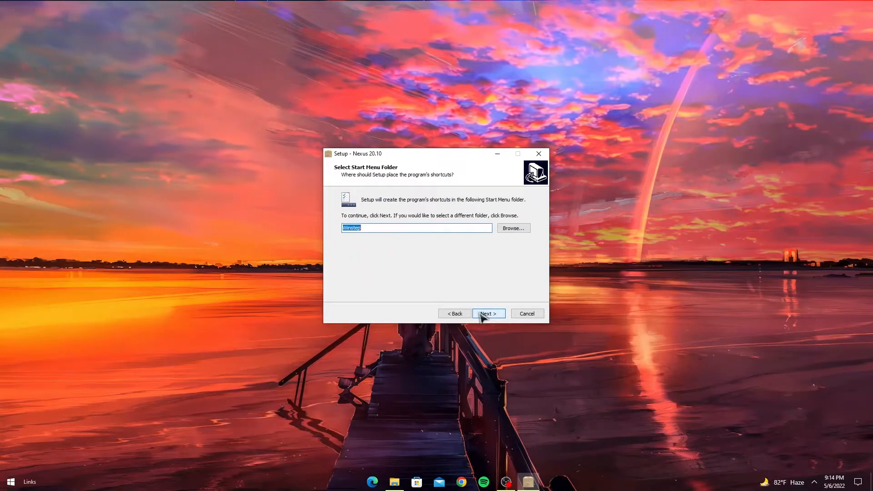
left_click(481, 315)
left_click(481, 315)
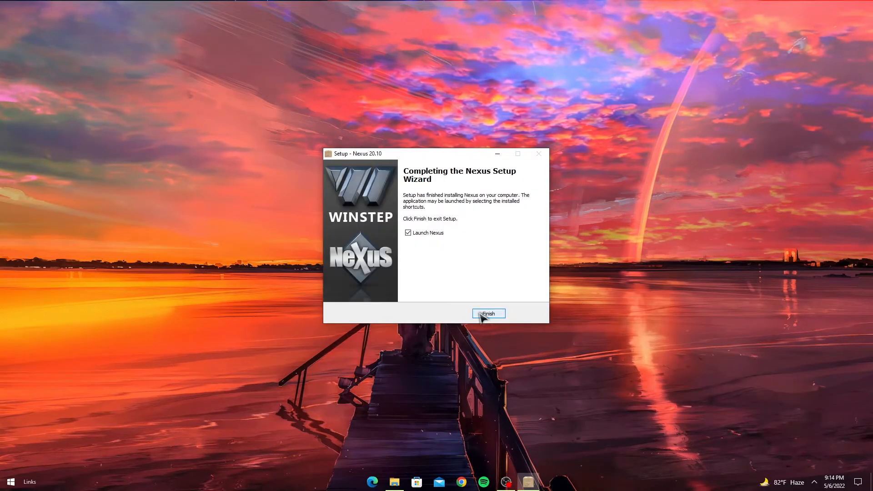
left_click(481, 314)
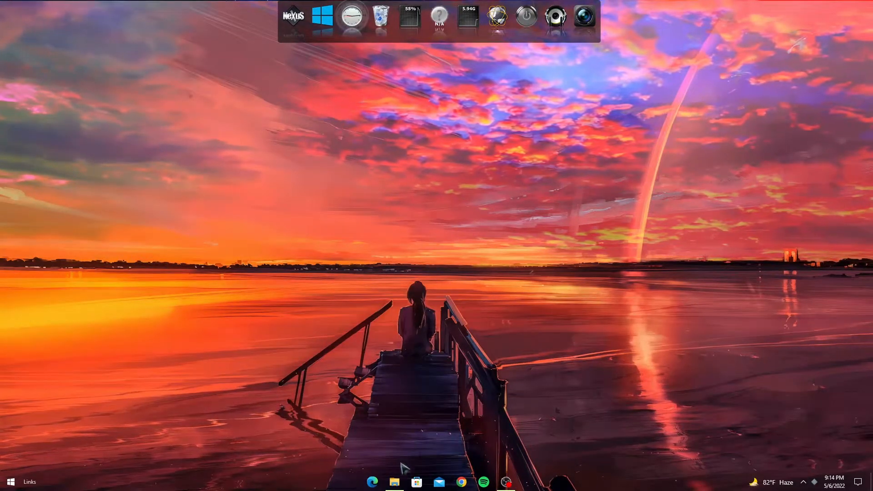
Open the nested Alone Girl Desktop Theme folder in Downloads and display its contents as medium icons.
left_click(395, 482)
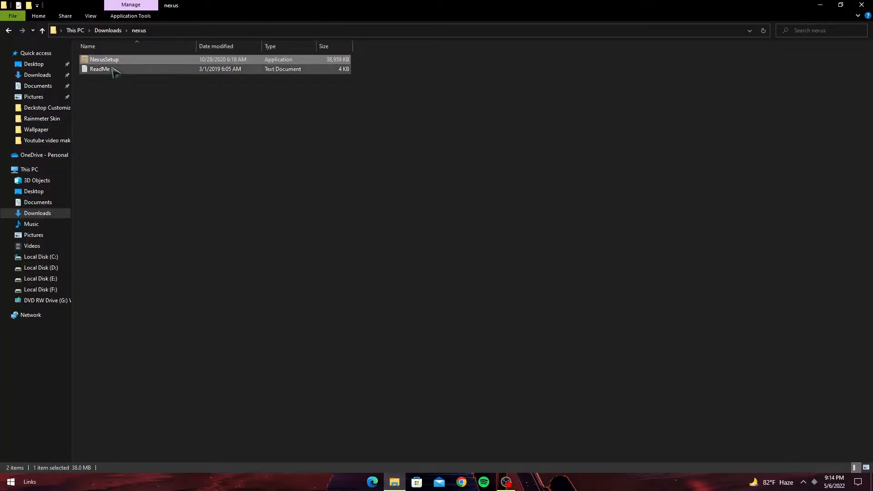
left_click(46, 76)
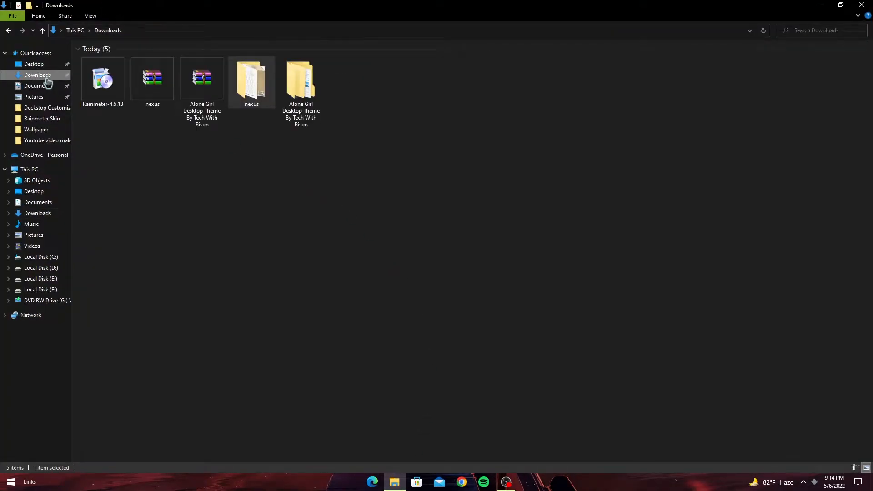
double_click(305, 107)
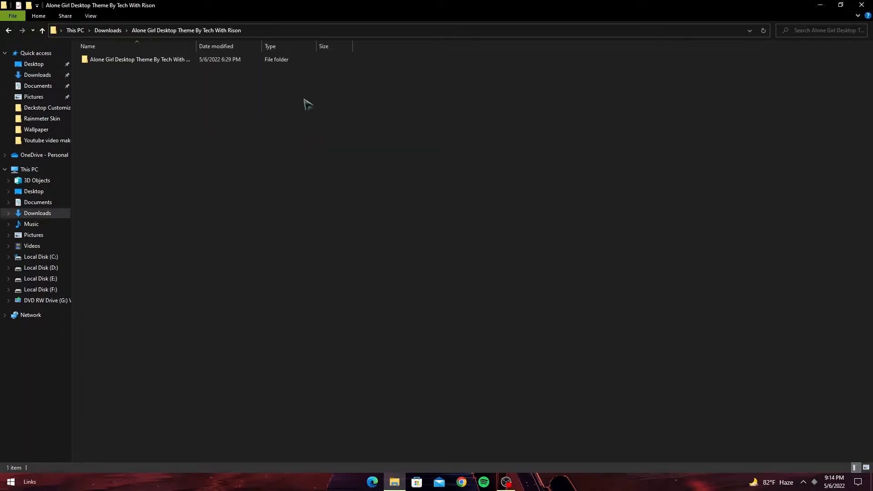
double_click(191, 60)
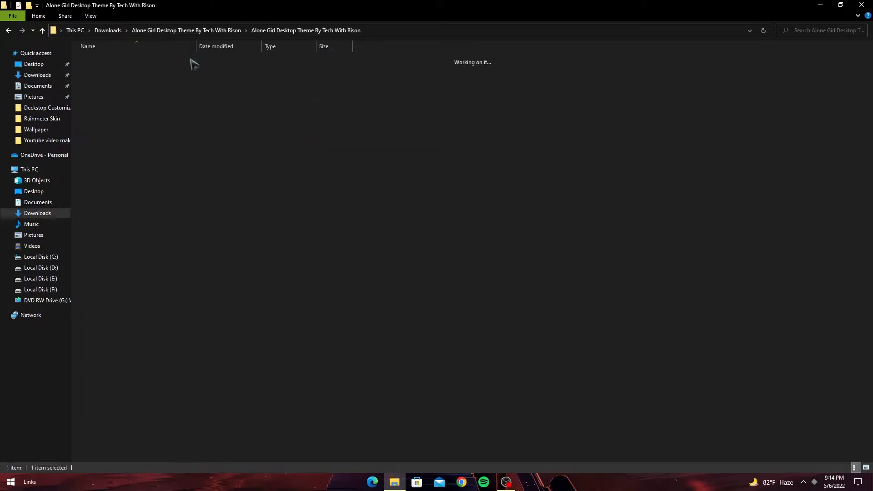
right_click(345, 116)
mouse_move(382, 124)
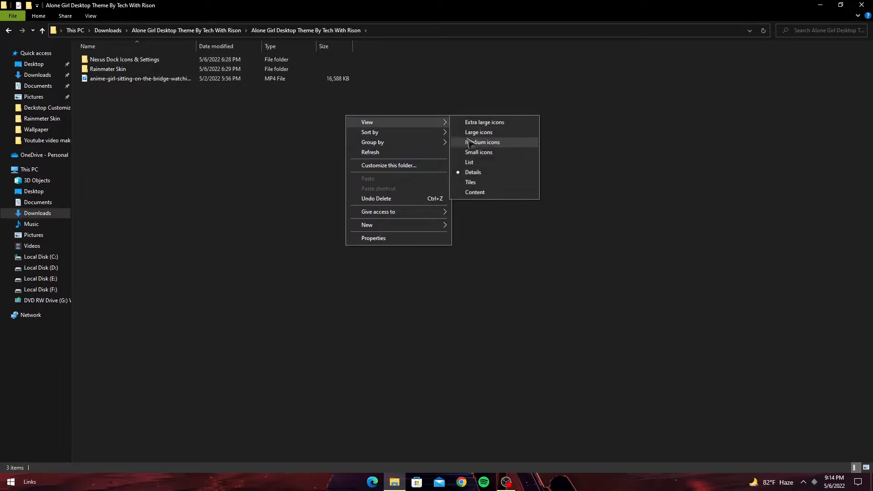
left_click(473, 141)
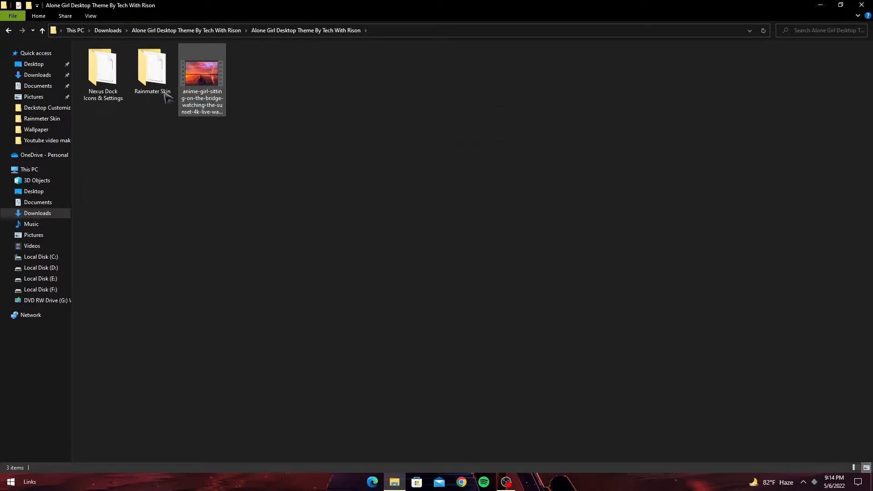
Move the icons folder from Nexus Dock Icons & Settings to the root of Local Disk (C:).
right_click(108, 82)
left_click(106, 81)
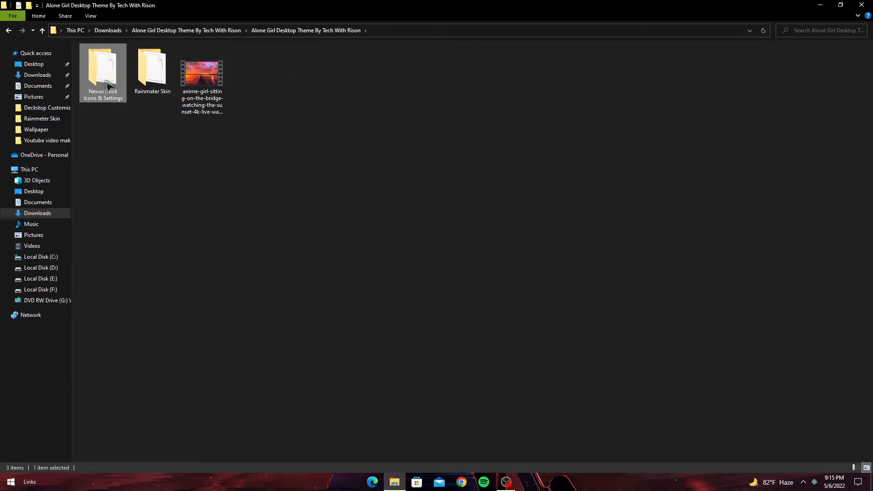
double_click(106, 81)
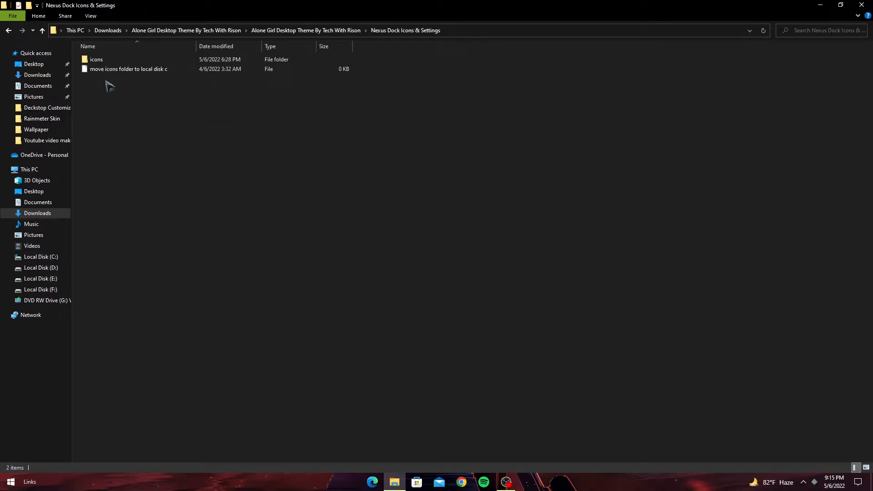
left_click(140, 62)
right_click(140, 62)
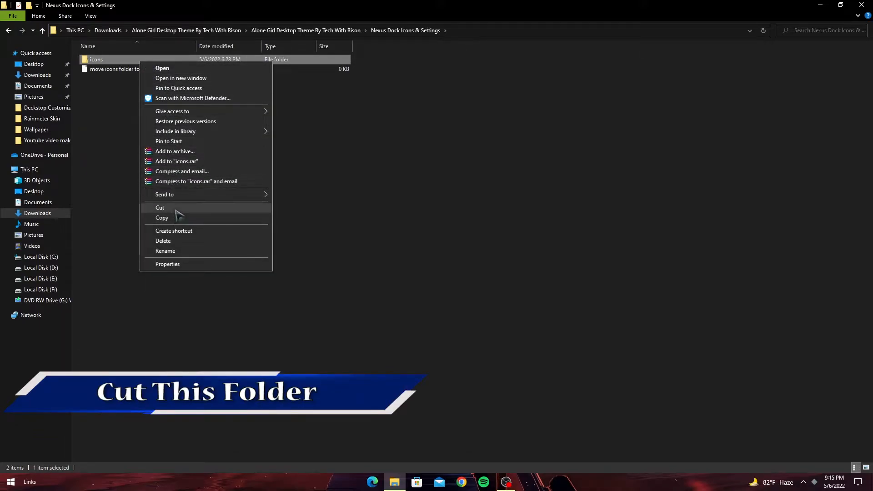
left_click(160, 207)
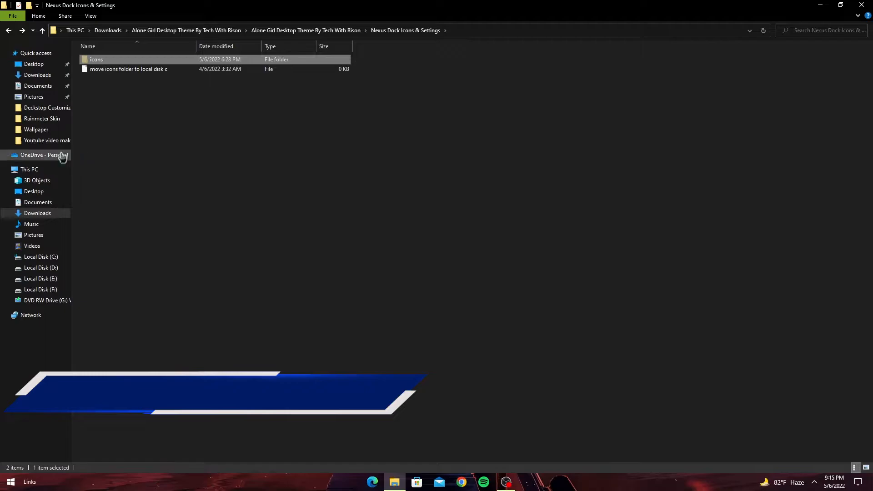
left_click(50, 257)
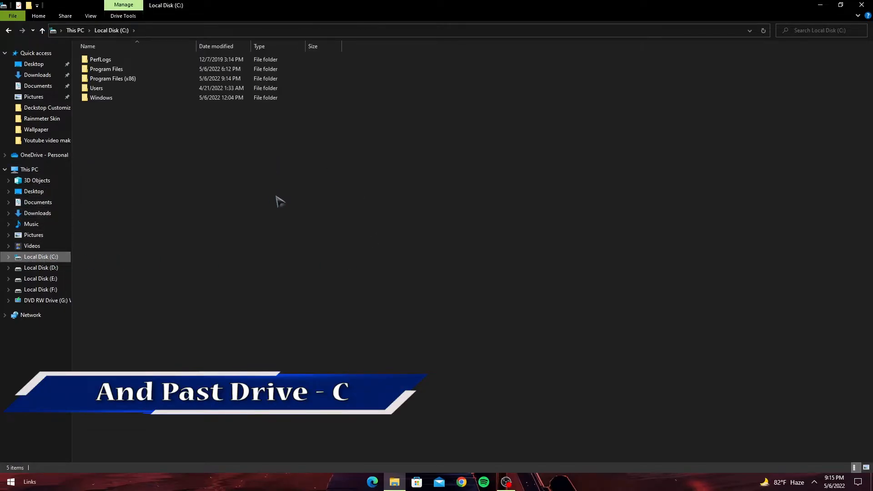
right_click(264, 172)
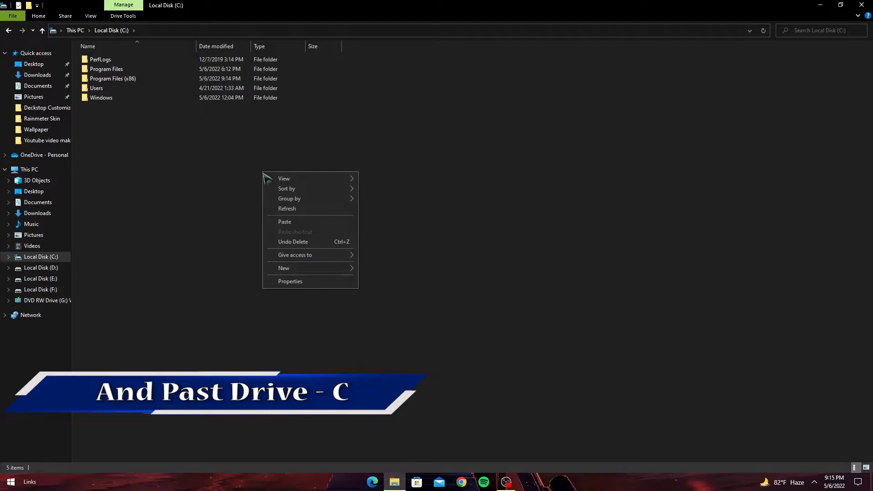
left_click(285, 222)
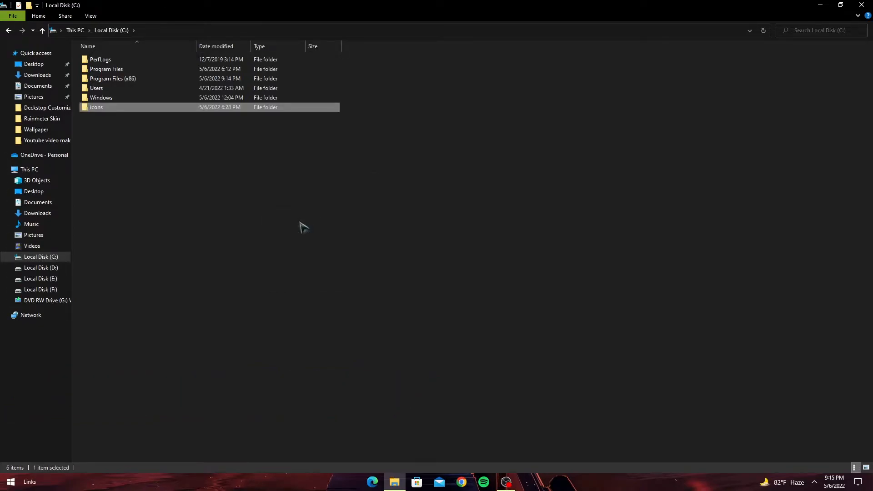
Restore the Nexus dock configuration from the wsbackup.wbk backup in the icons folder on Local Disk (C:).
left_click(820, 5)
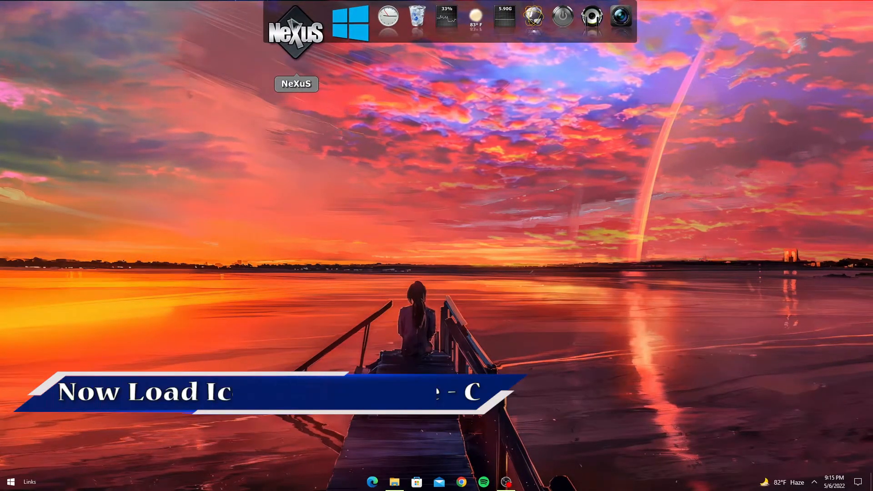
left_click(296, 34)
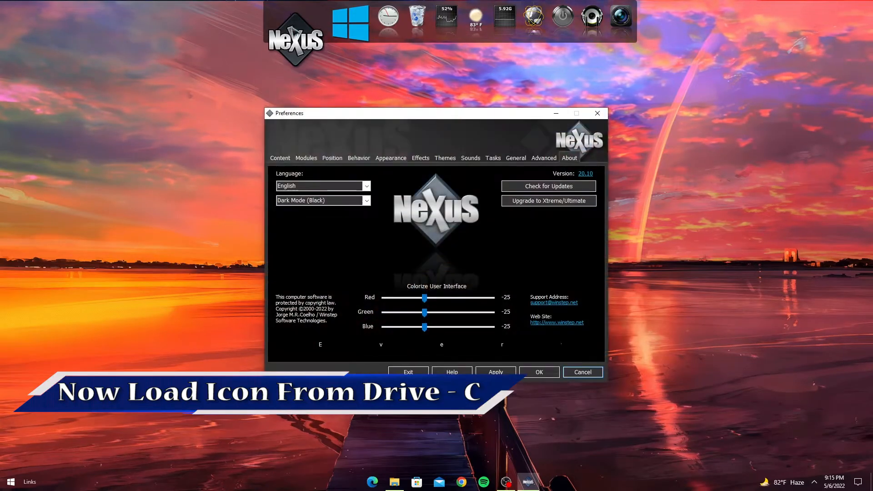
left_click(545, 159)
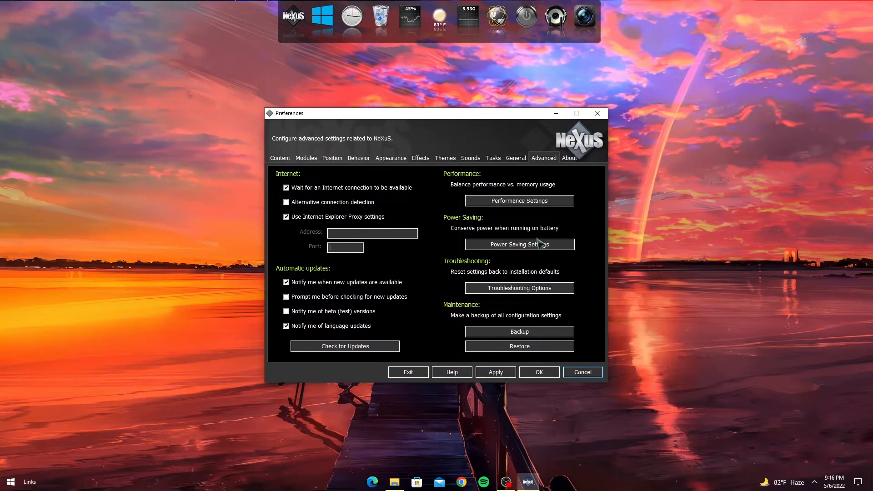
left_click(519, 347)
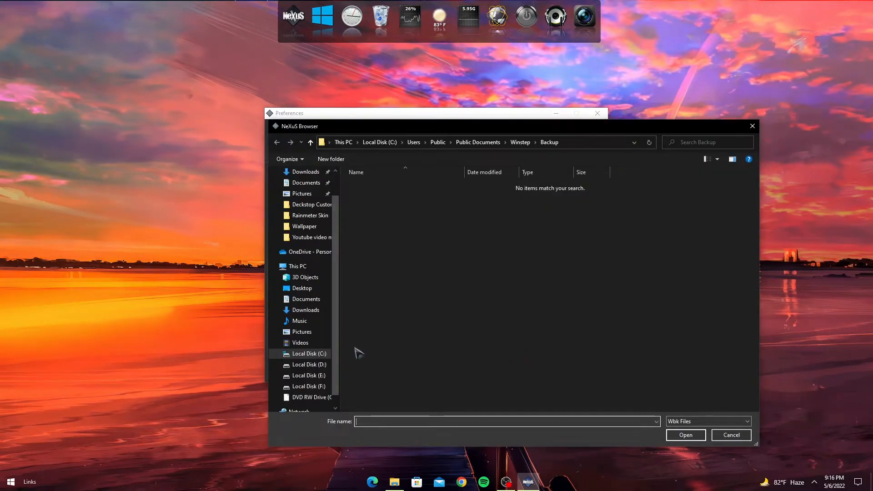
left_click(313, 354)
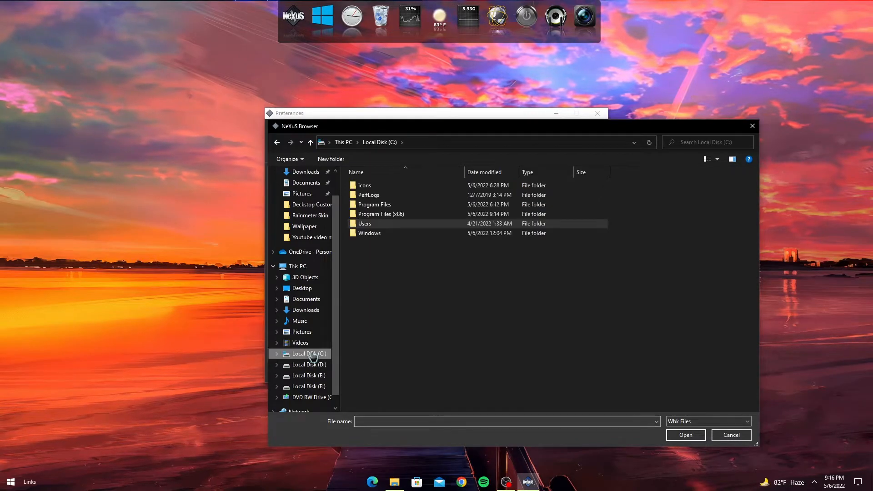
double_click(397, 188)
left_click(381, 205)
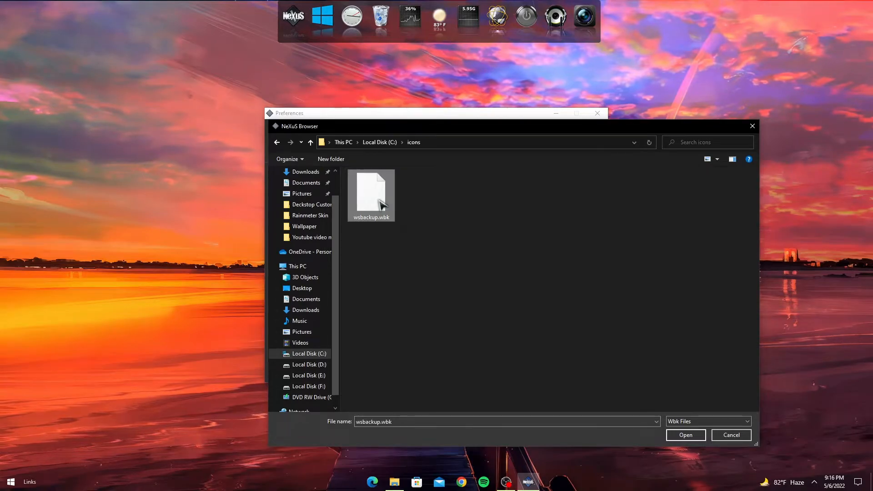
left_click(685, 435)
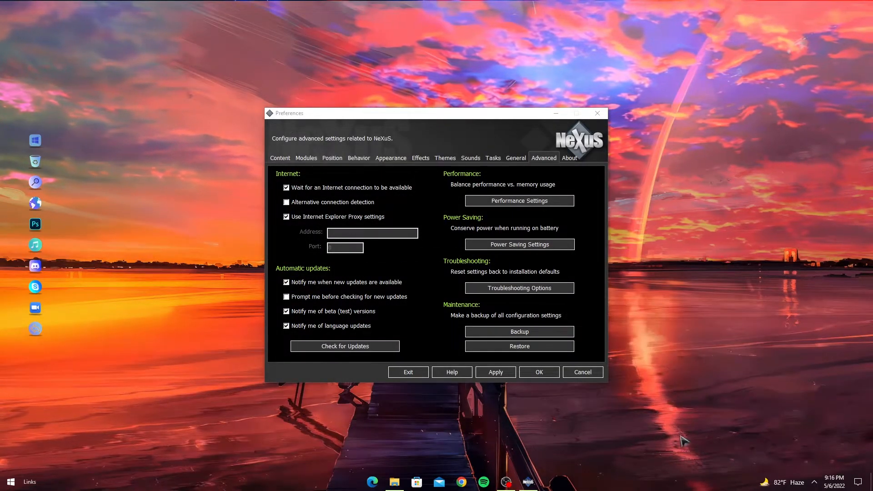
Set the dock icon size to 36 pixels and the mouseover effect to Squish, and save the Nexus preferences.
left_click(392, 159)
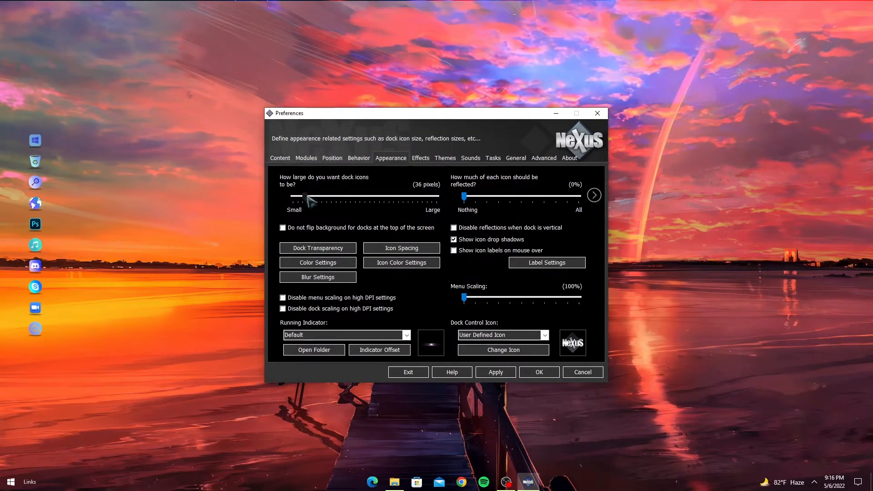
left_click(493, 376)
left_click(421, 159)
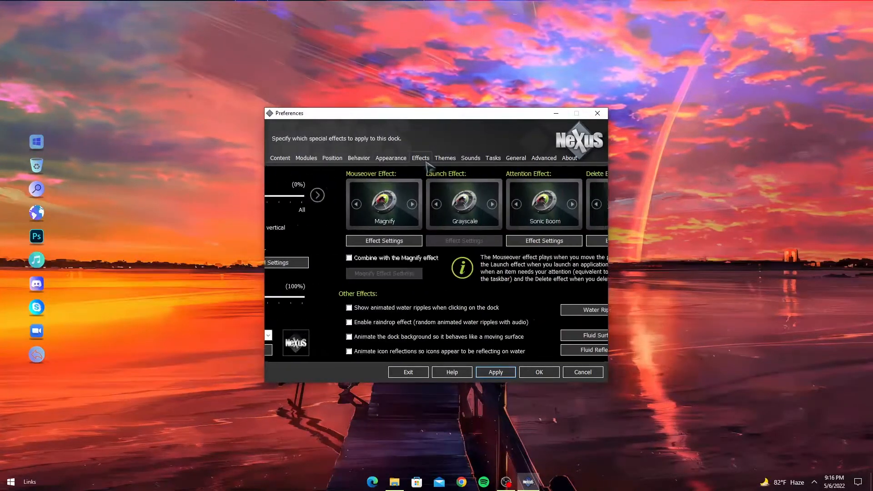
left_click(328, 207)
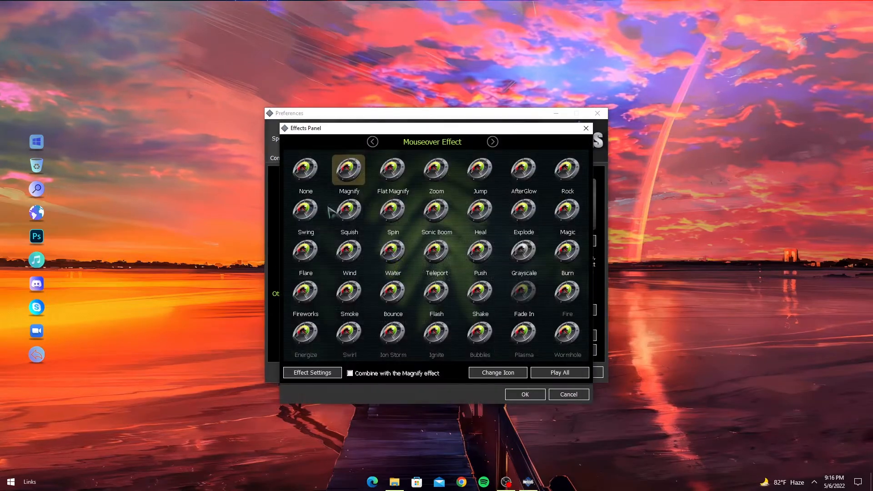
left_click(349, 211)
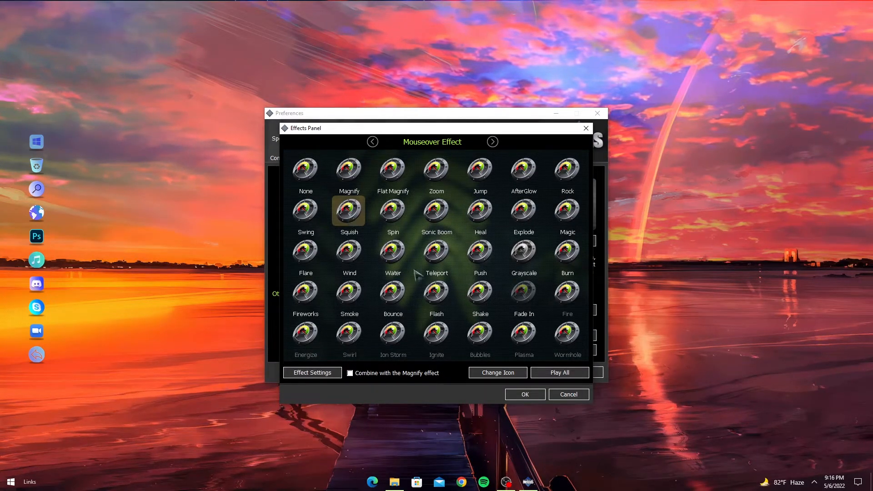
left_click(524, 395)
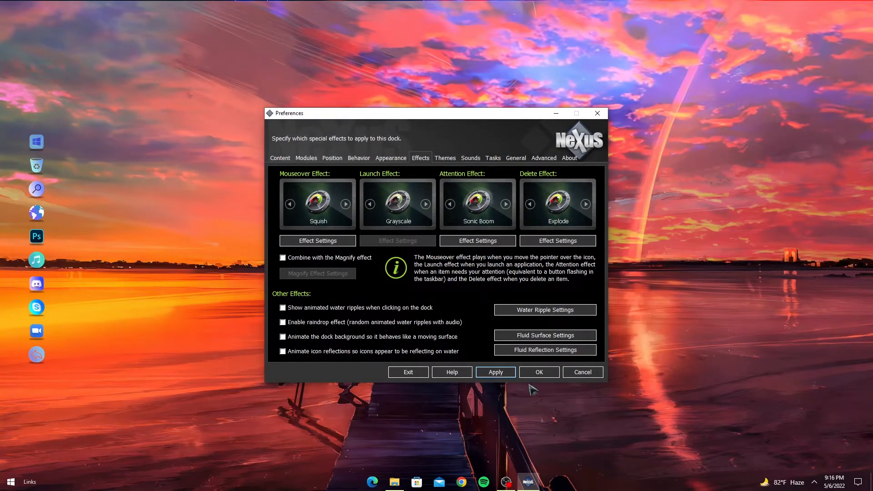
left_click(539, 373)
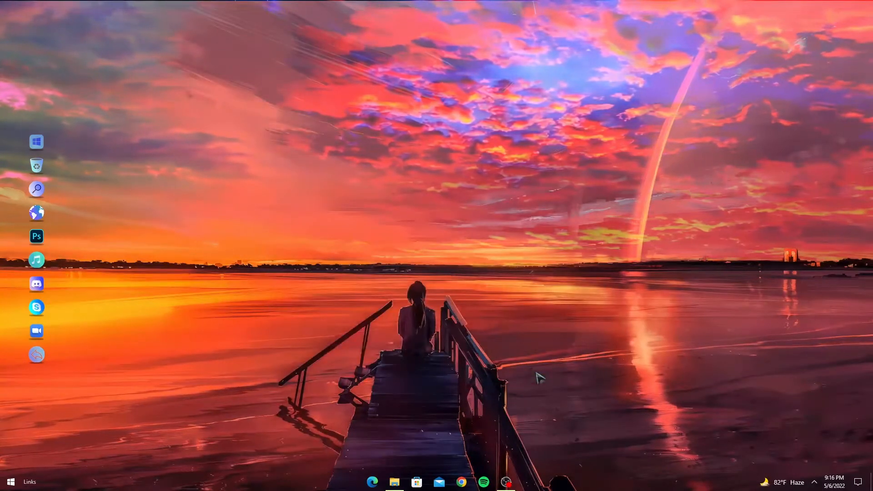
Move the dock to the right edge of the desktop and refresh the desktop.
left_click_drag(41, 371, 852, 357)
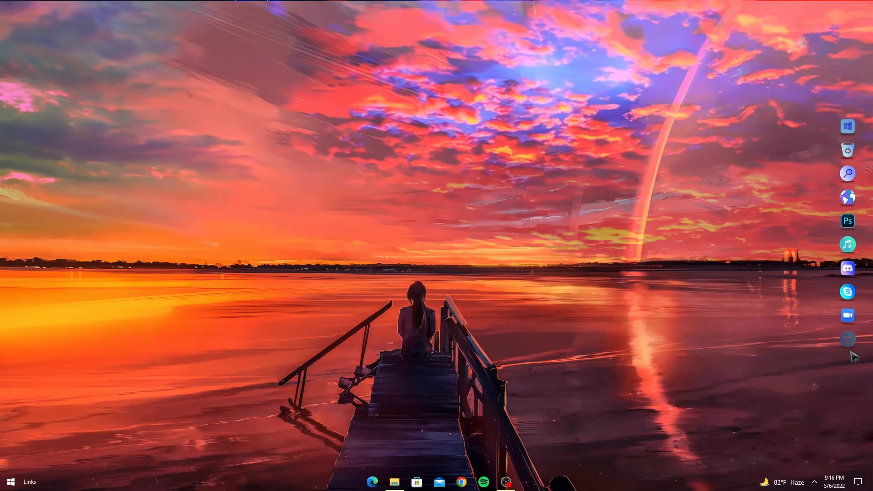
right_click(540, 201)
left_click(564, 228)
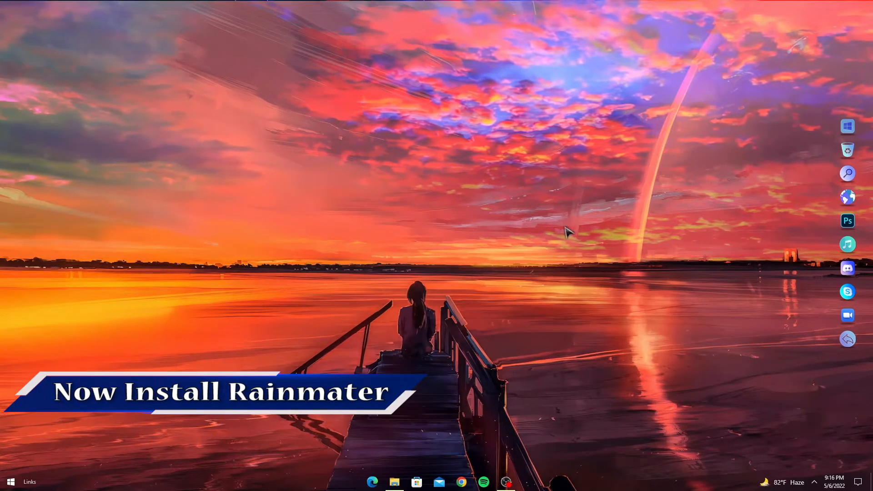
Run the Rainmeter-4.5.13 installer from Downloads as administrator and minimize File Explorer.
left_click(395, 482)
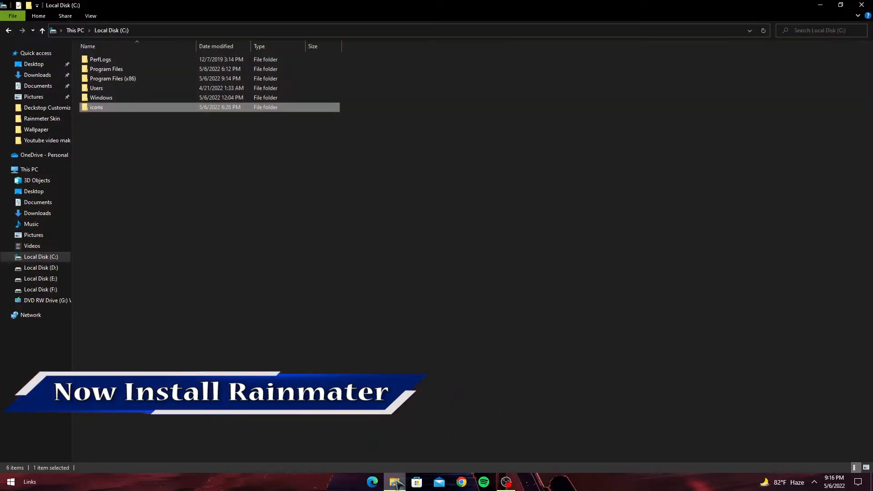
left_click(38, 75)
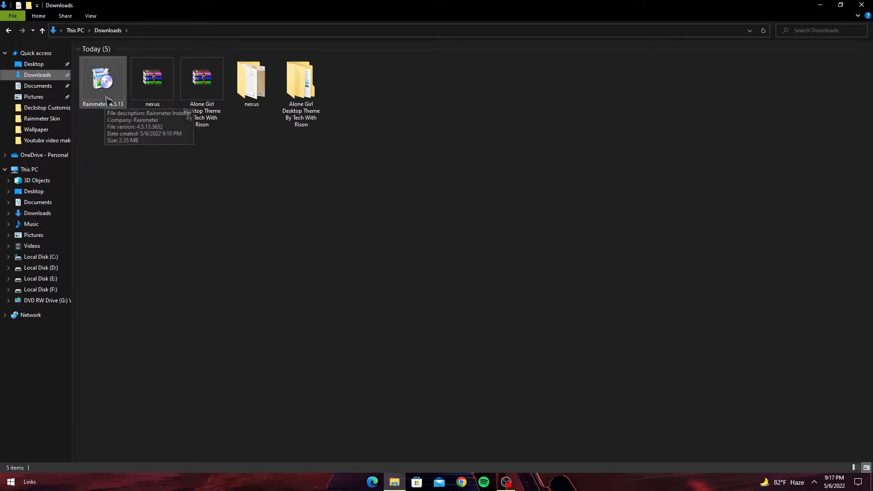
left_click(109, 93)
right_click(106, 91)
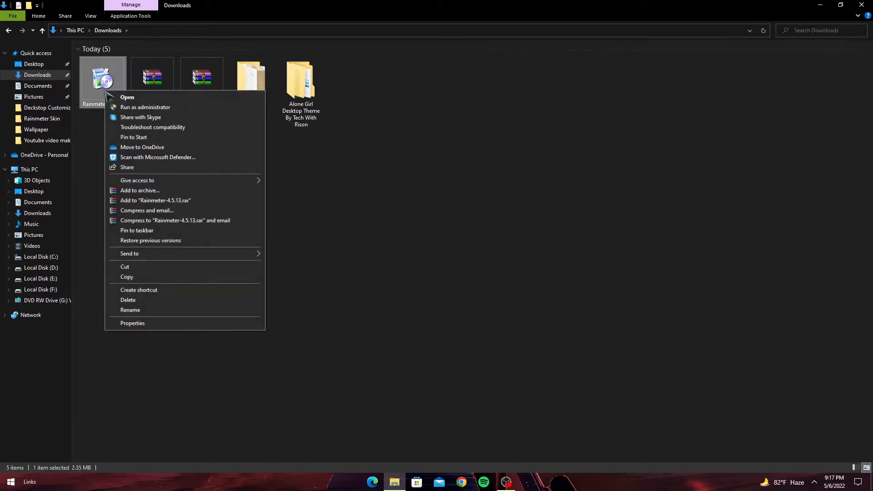
left_click(140, 108)
left_click(430, 264)
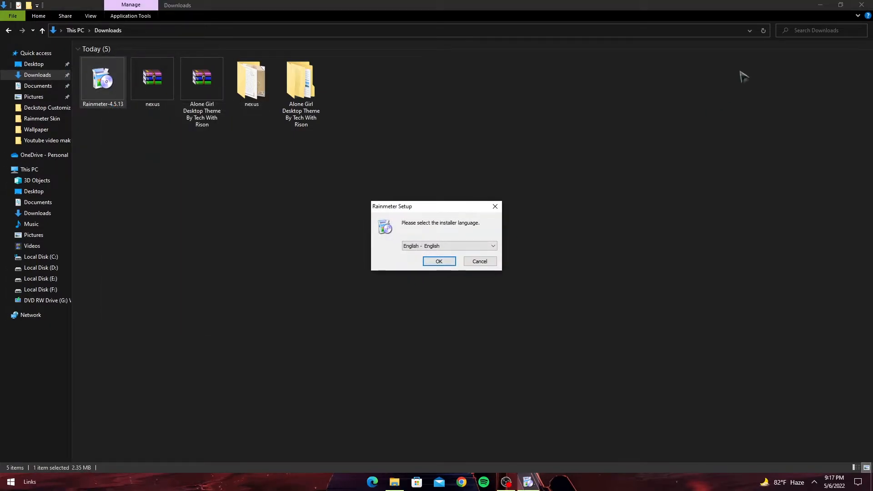
left_click(826, 6)
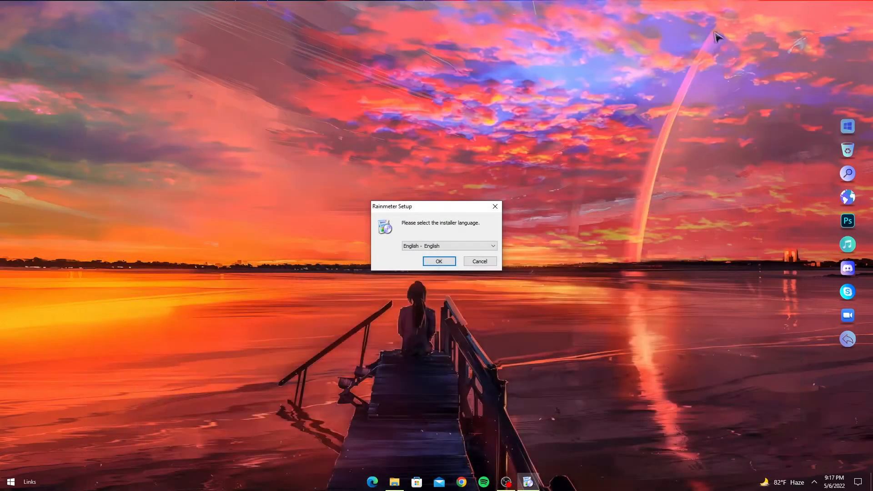
Install the 64-bit Rainmeter in English with the standard installation and default options, and run it on finishing.
left_click(440, 262)
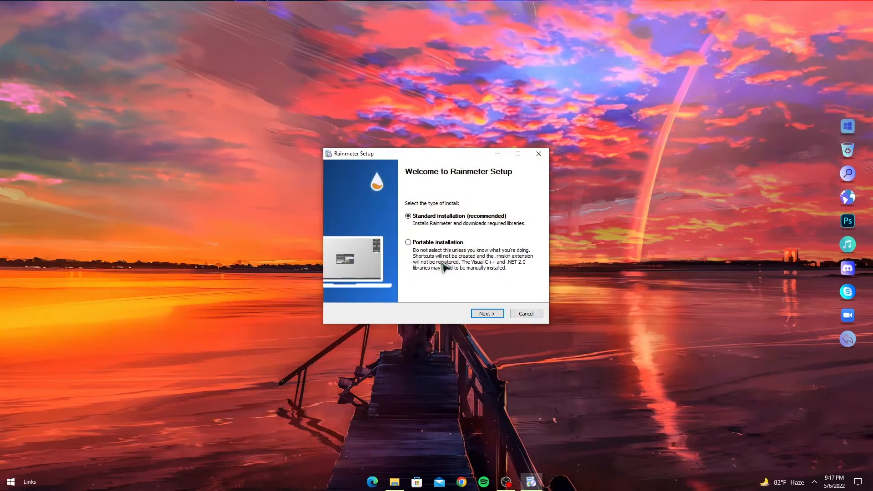
left_click(487, 314)
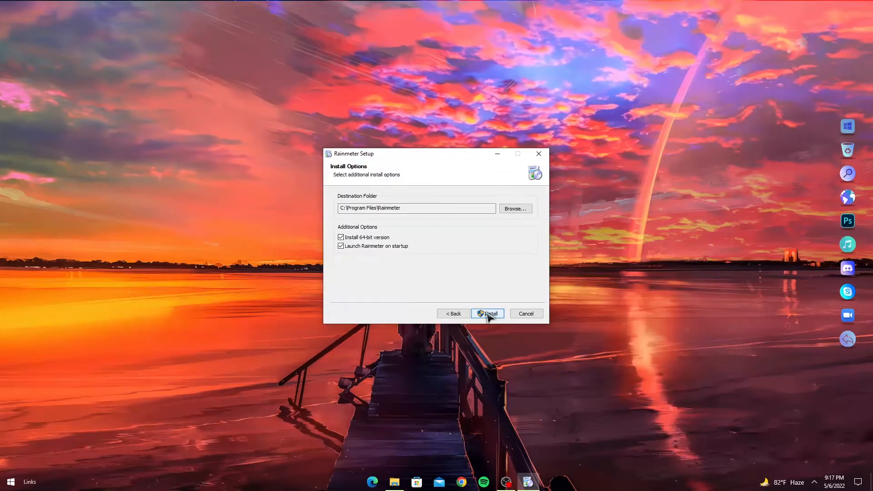
left_click(488, 314)
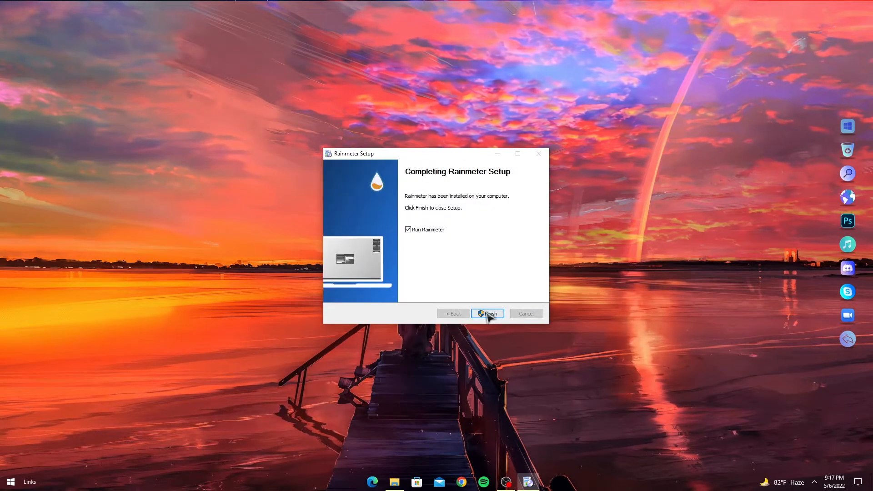
left_click(488, 314)
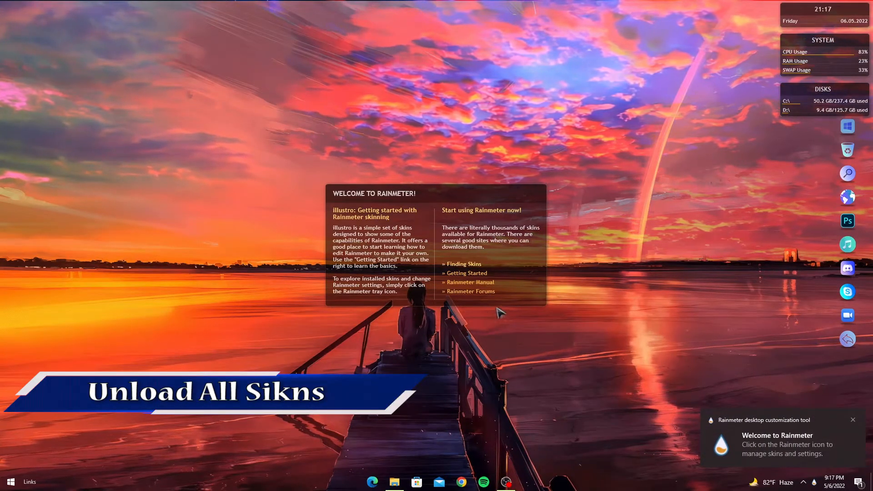
Unload the default illustro Welcome, Disks, System and Clock skins from the desktop and refresh it.
right_click(485, 249)
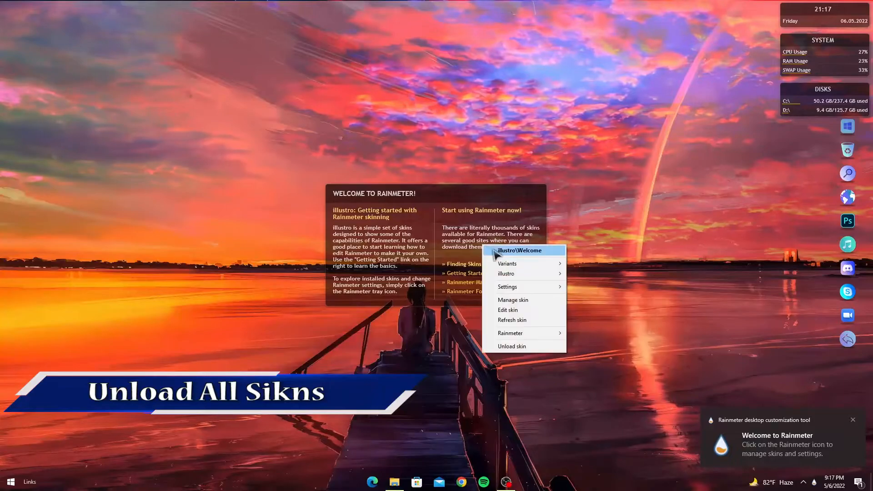
left_click(521, 347)
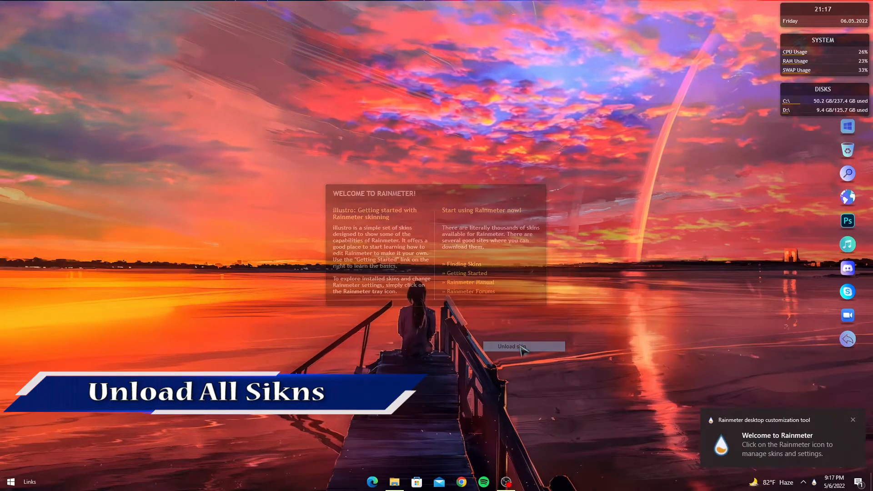
right_click(797, 104)
left_click(812, 207)
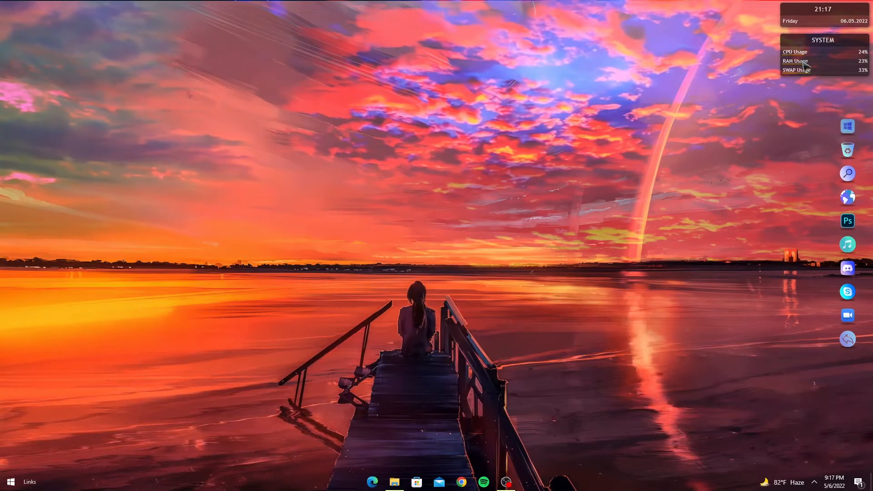
right_click(822, 66)
left_click(832, 155)
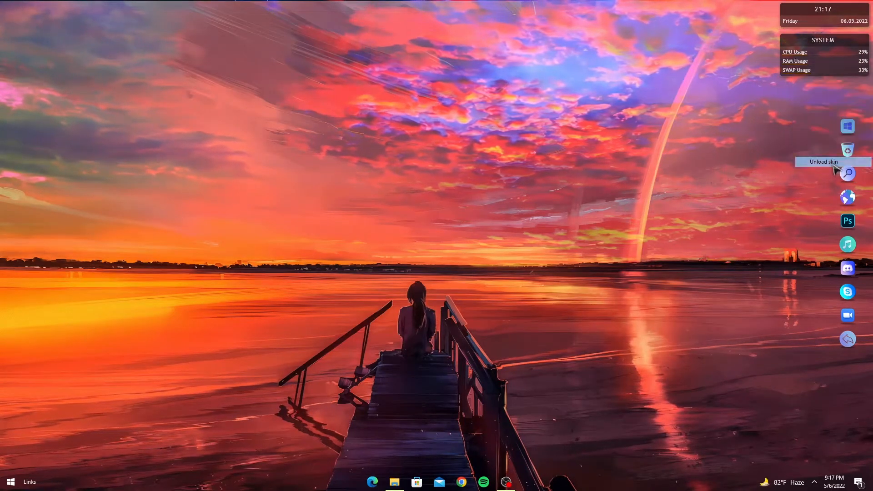
right_click(820, 22)
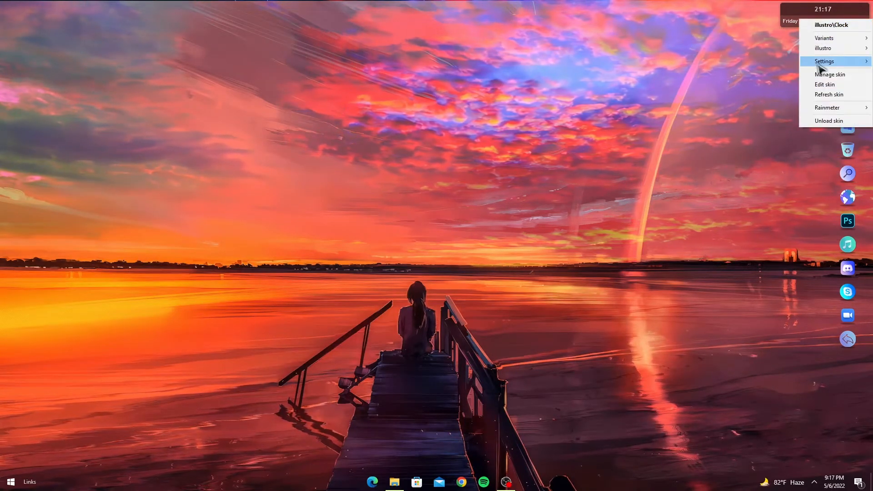
left_click(827, 122)
right_click(381, 168)
left_click(410, 195)
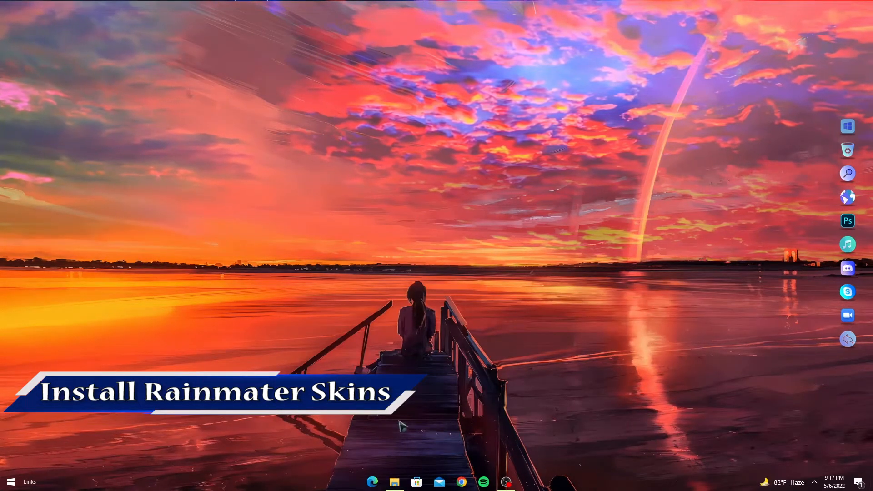
Open the nested Alone Girl Desktop Theme folder in Downloads, displaying the outer folder's contents as icons.
left_click(395, 483)
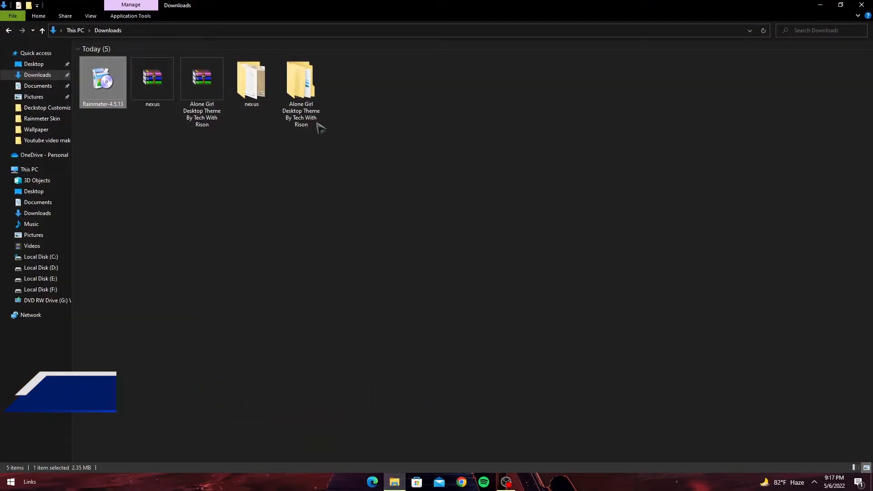
double_click(302, 92)
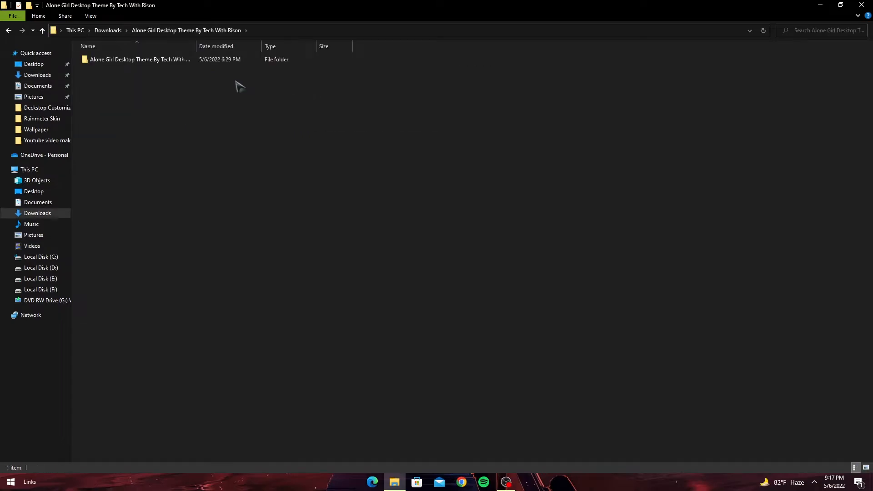
right_click(260, 112)
mouse_move(316, 118)
left_click(373, 127)
double_click(119, 80)
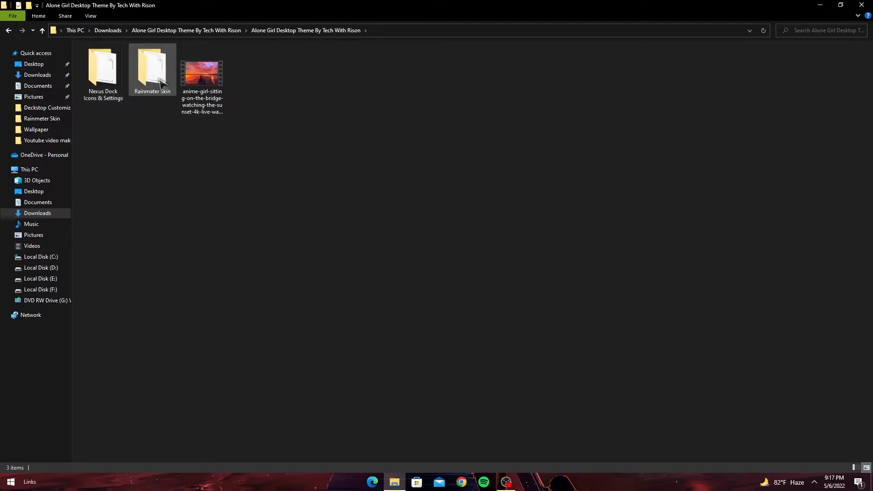
Install the Vybrix Rainmeter skin from the package in the Rainmater Skin folder.
double_click(155, 80)
left_click(166, 62)
right_click(168, 64)
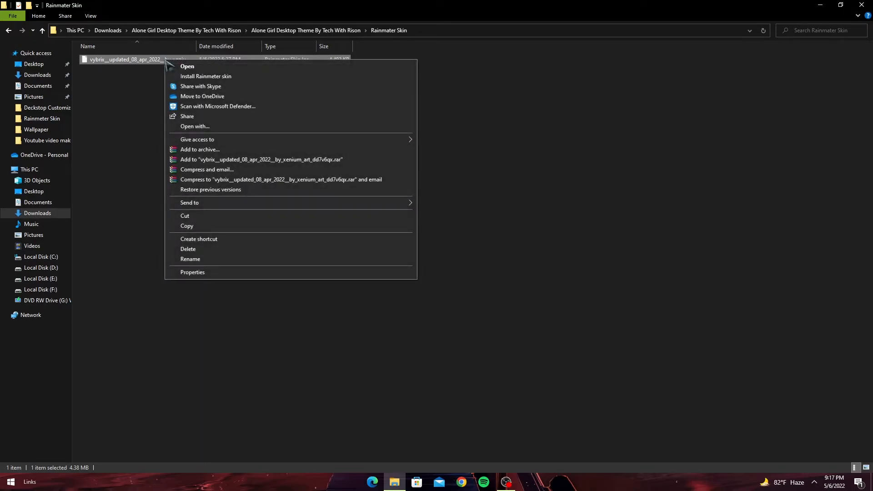
left_click(215, 77)
left_click(464, 312)
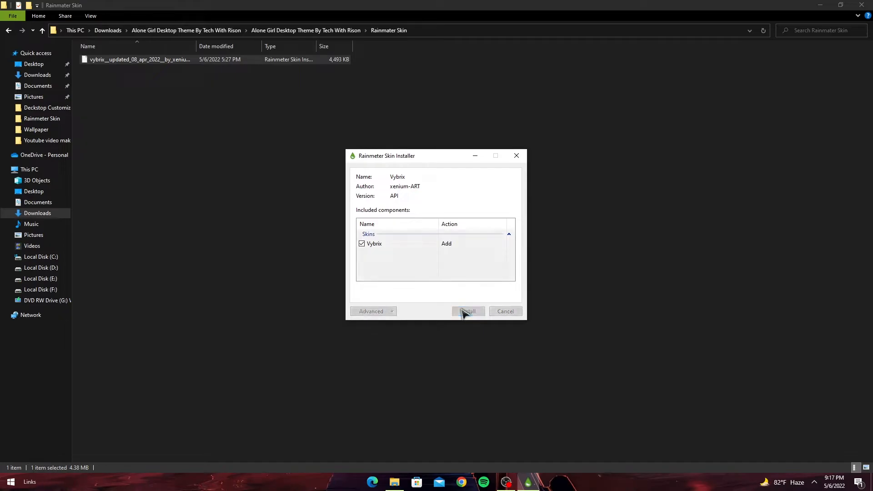
Close the Rainmater Skin folder, open the Rainmeter manager and refresh all skins.
left_click(862, 4)
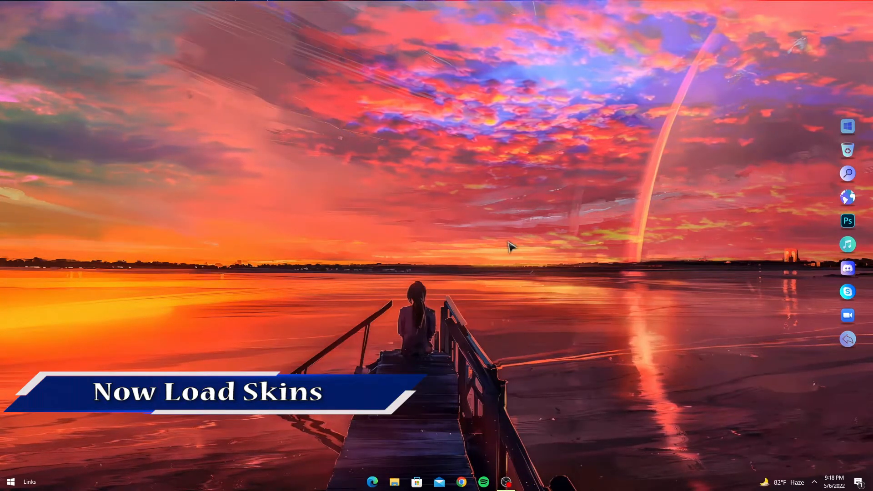
left_click(814, 482)
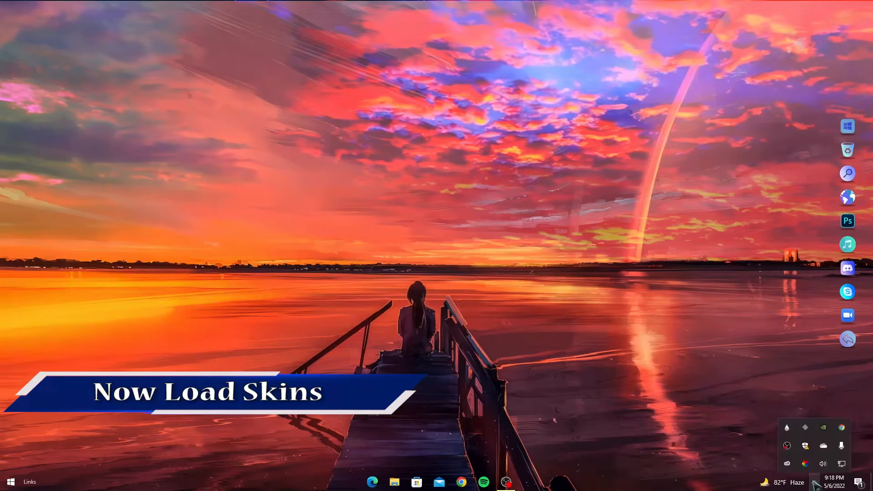
left_click(787, 428)
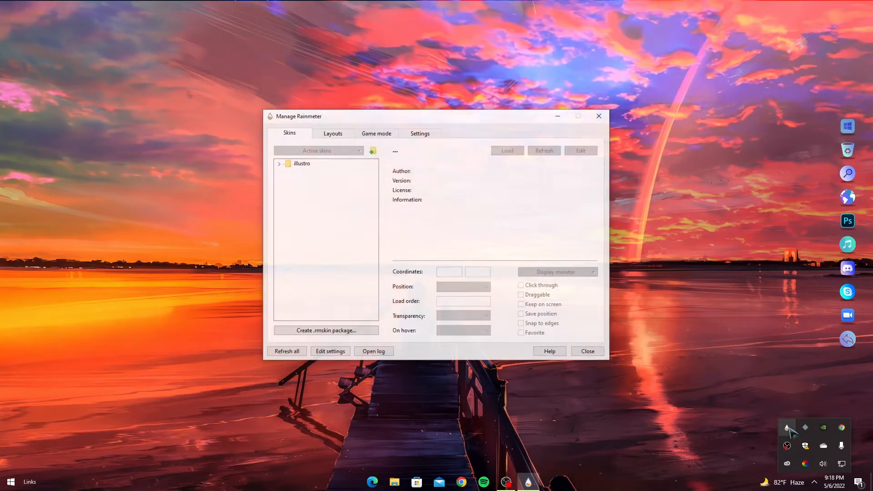
left_click(282, 354)
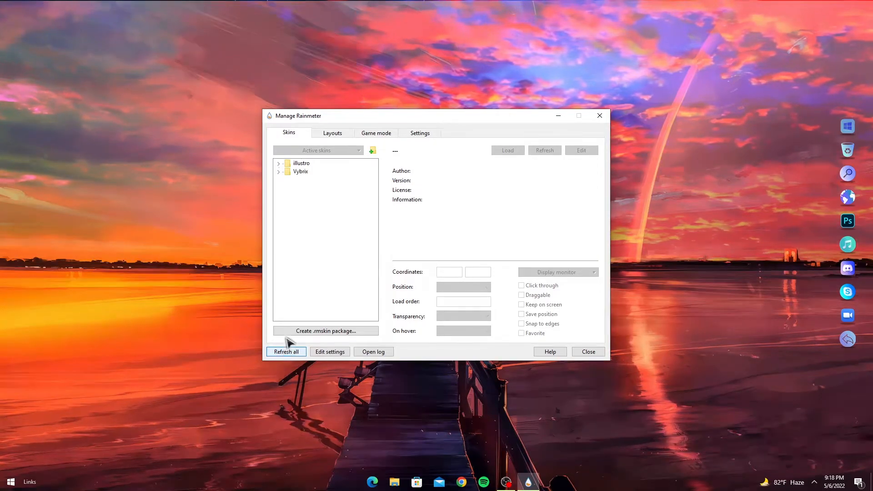
Load the CPU skin from Vybrix's System folder and move it to about coordinates 90, 918 on the desktop.
left_click(278, 172)
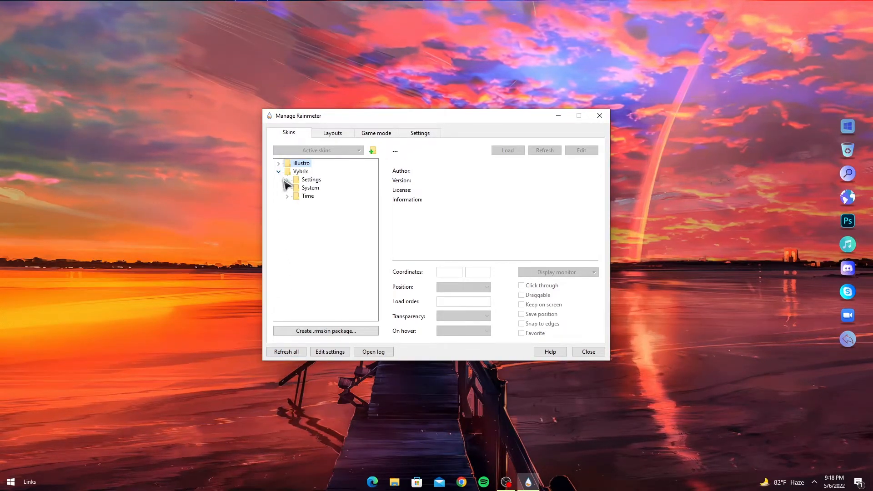
left_click(287, 180)
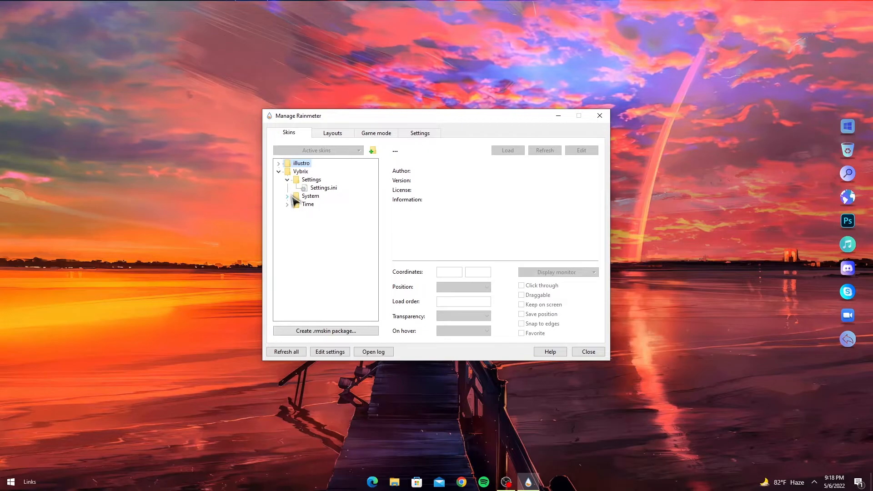
left_click(288, 196)
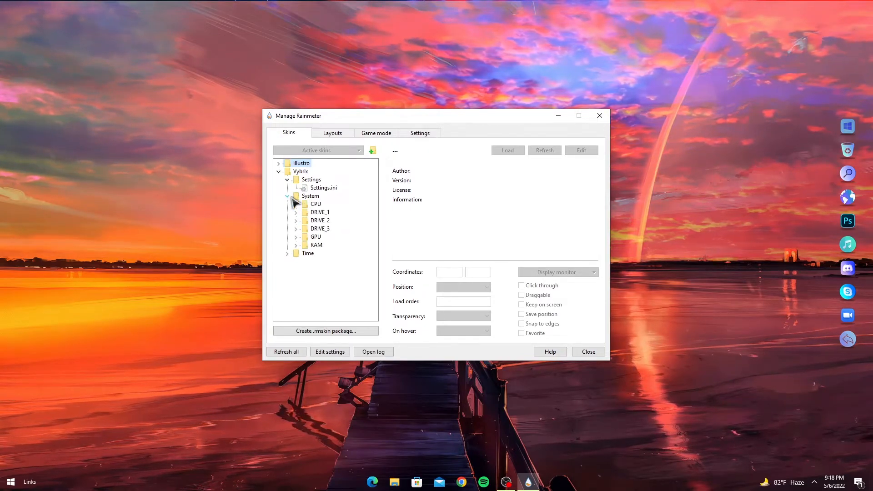
left_click(296, 205)
left_click(328, 212)
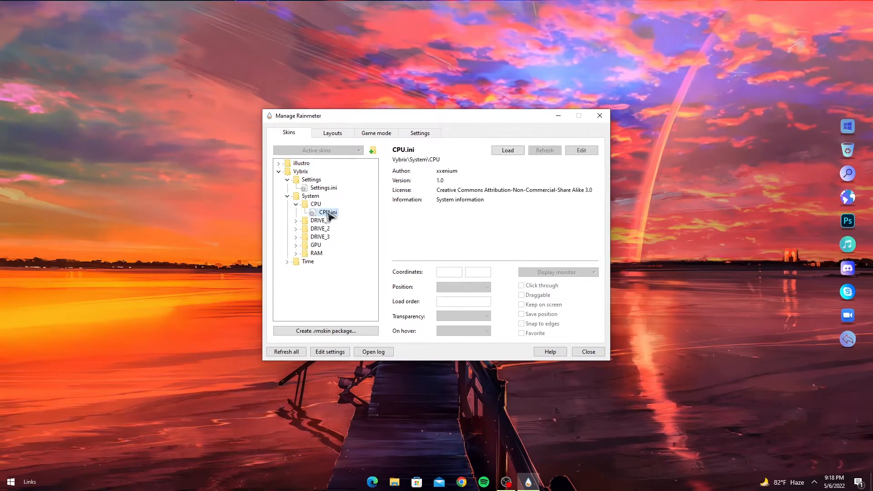
left_click(506, 151)
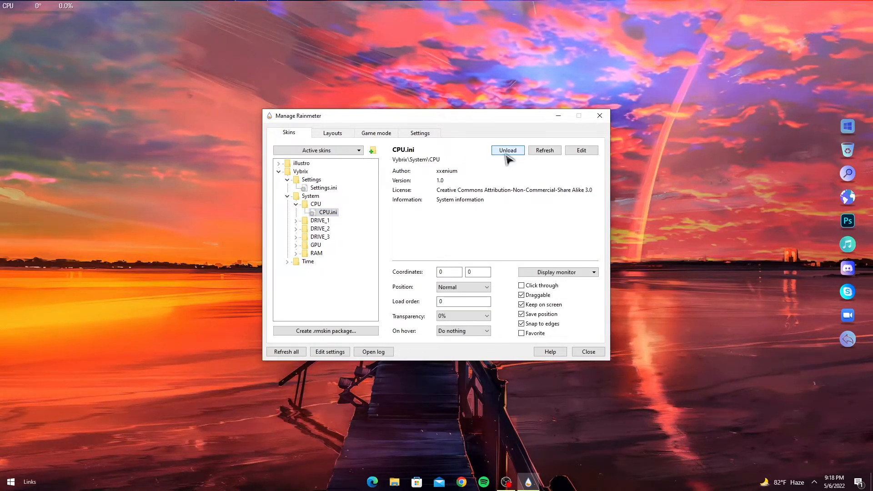
left_click_drag(45, 15, 136, 420)
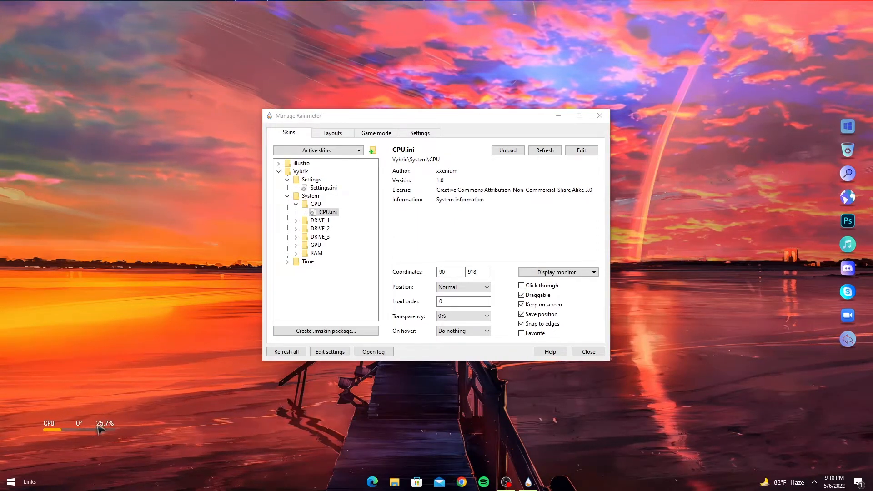
Set the CPU skin's position to On desktop and expand the Vybrix GPU skin folder.
left_click(297, 246)
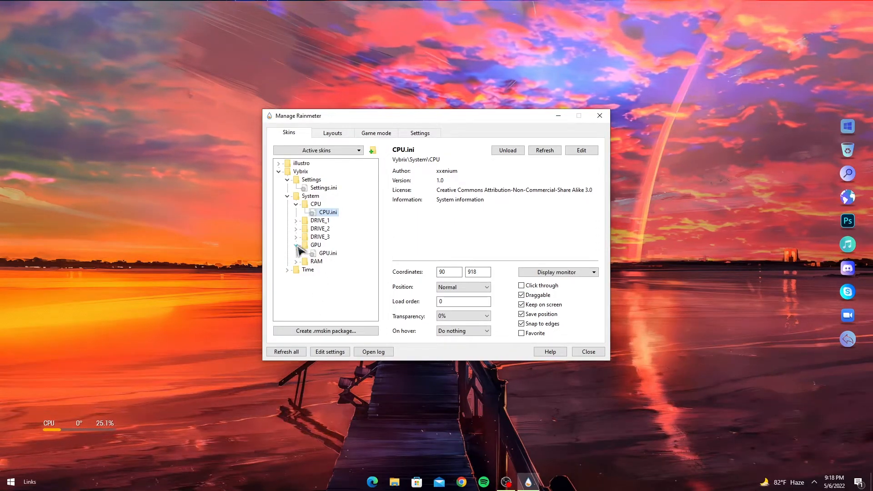
left_click(325, 254)
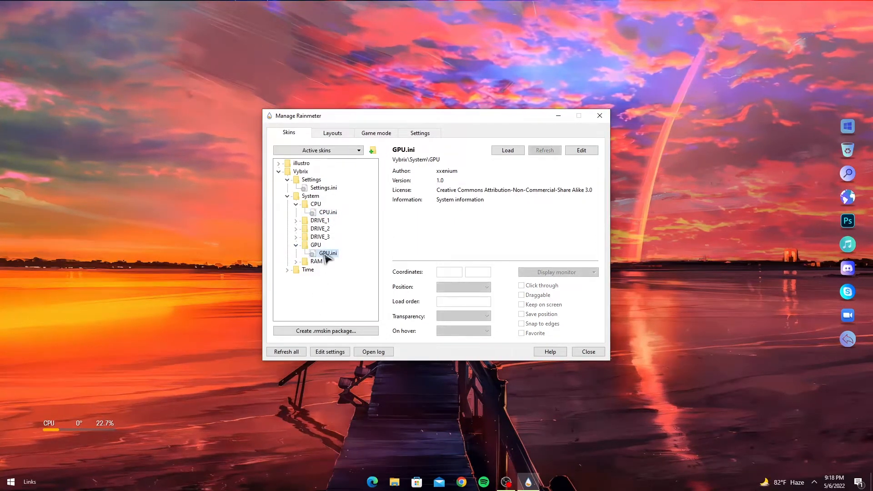
left_click(328, 212)
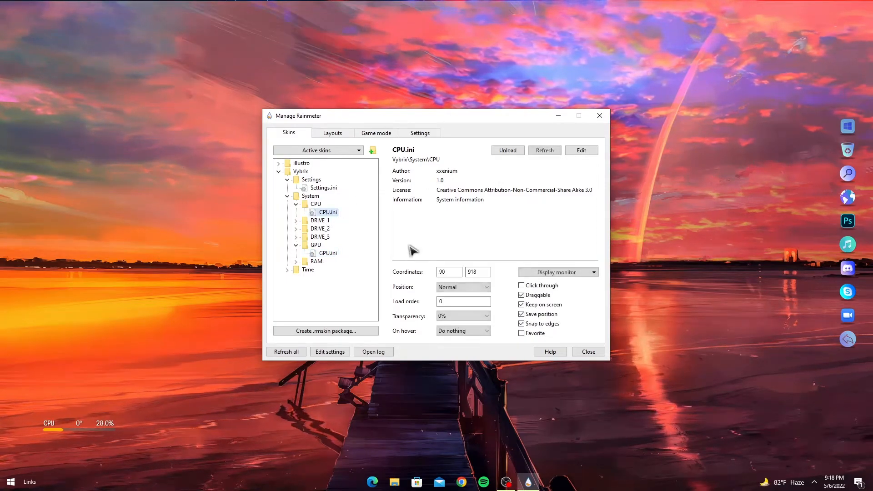
left_click(455, 287)
left_click(458, 298)
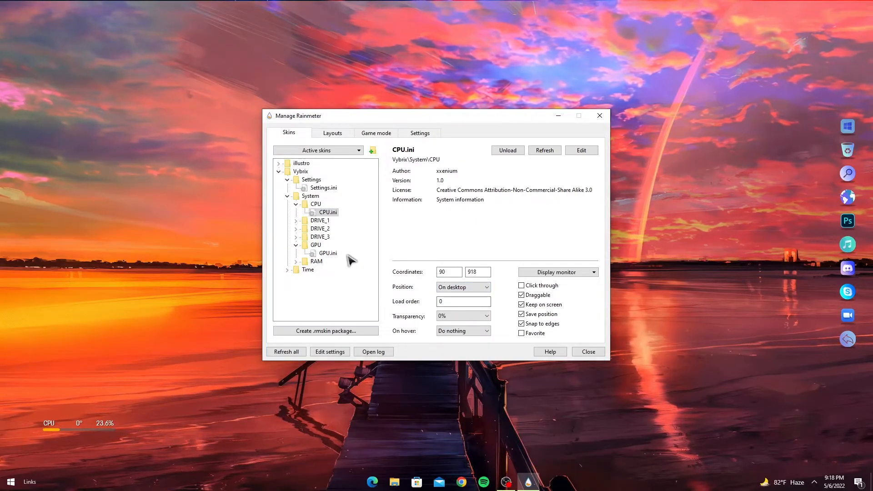
Load the Vybrix GPU skin, set its position to On desktop and place it beside the CPU meter at about 287, 918.
left_click(318, 252)
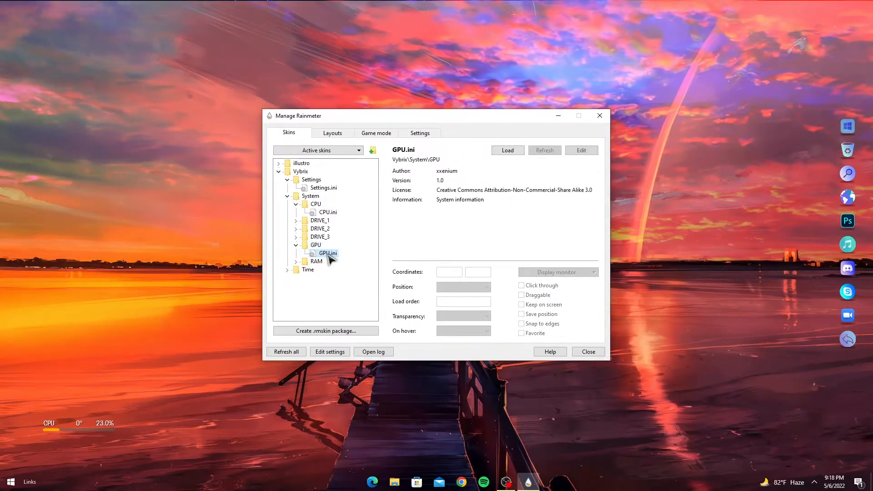
left_click(511, 152)
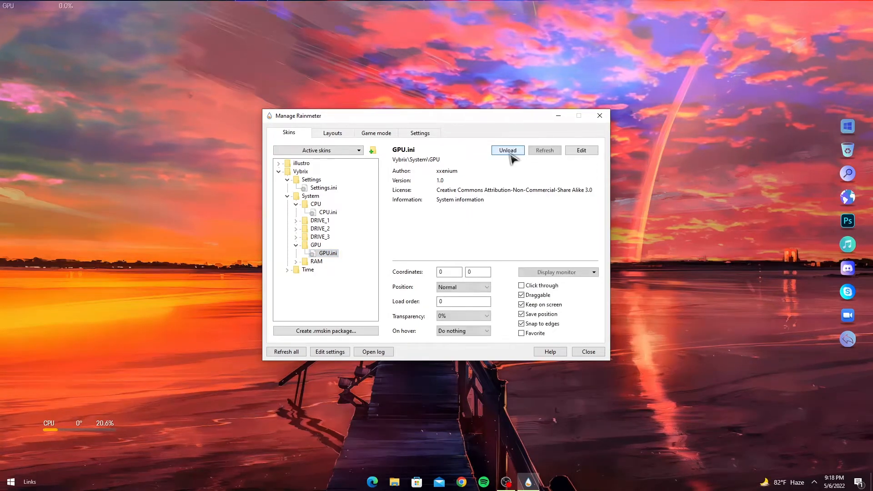
left_click(481, 289)
left_click(473, 295)
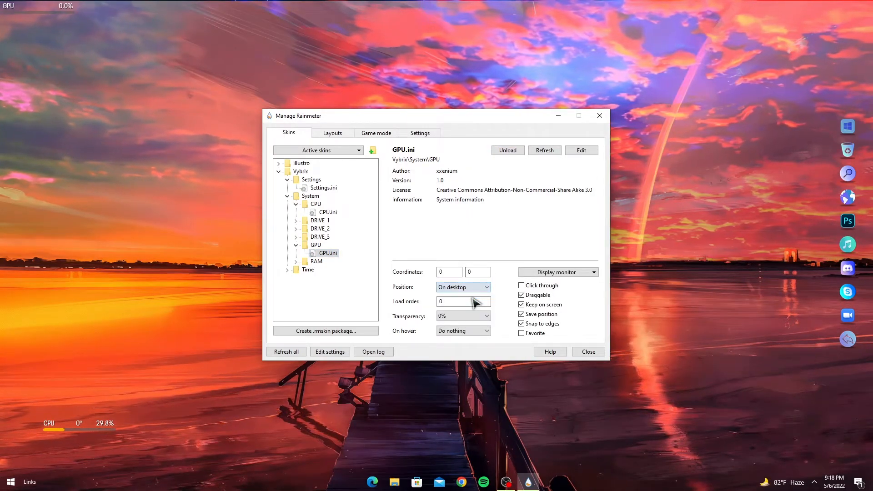
left_click_drag(58, 17, 180, 408)
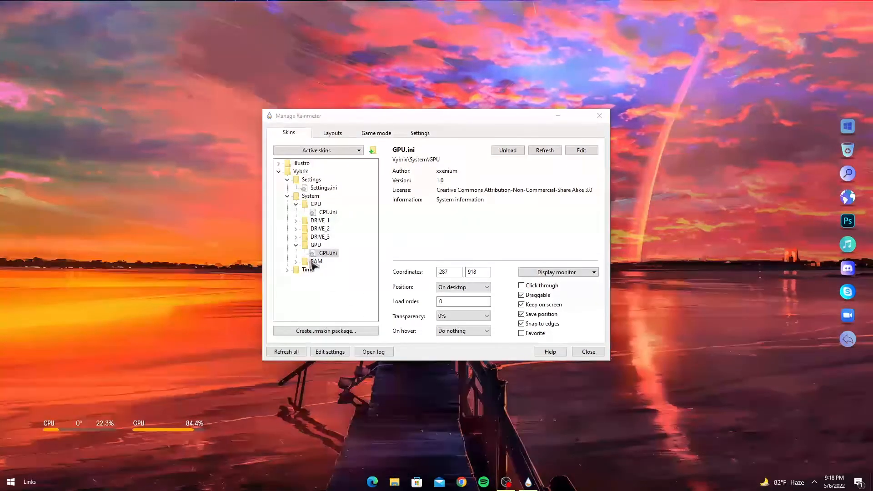
Load the Vybrix RAM skin, set its position to On desktop and place it beside the GPU meter at about 486, 917.
left_click(296, 262)
left_click(329, 270)
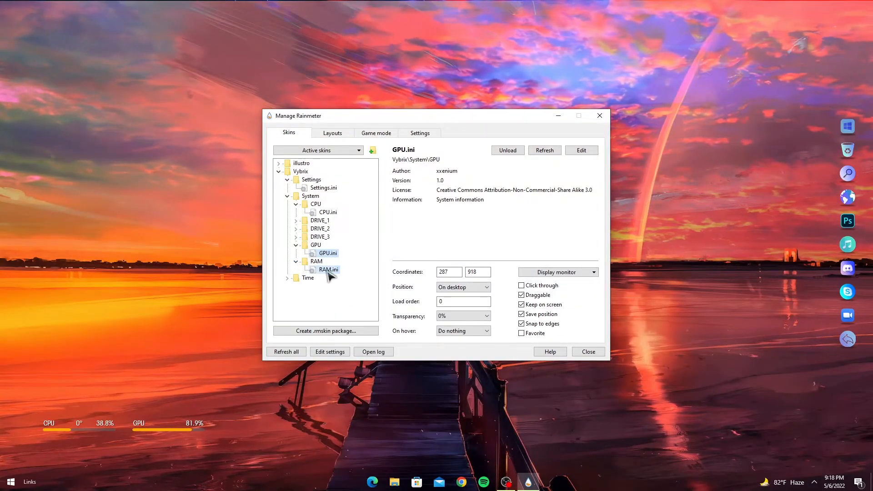
left_click(510, 154)
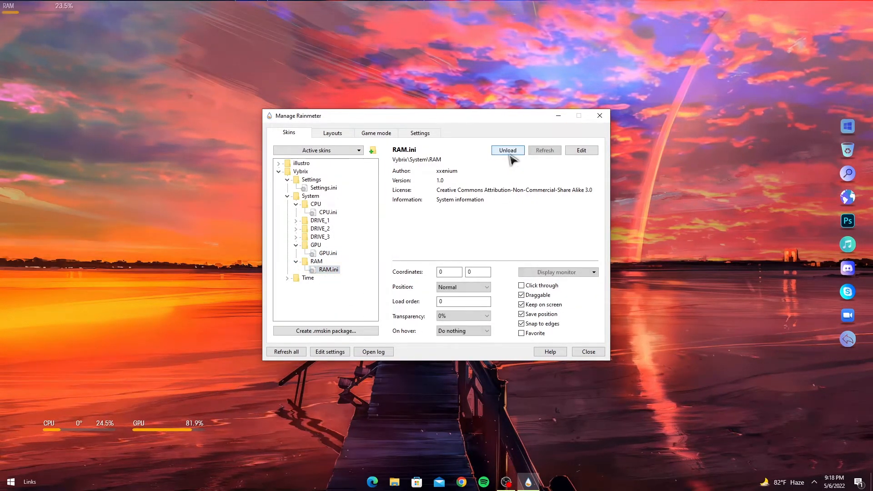
left_click(473, 287)
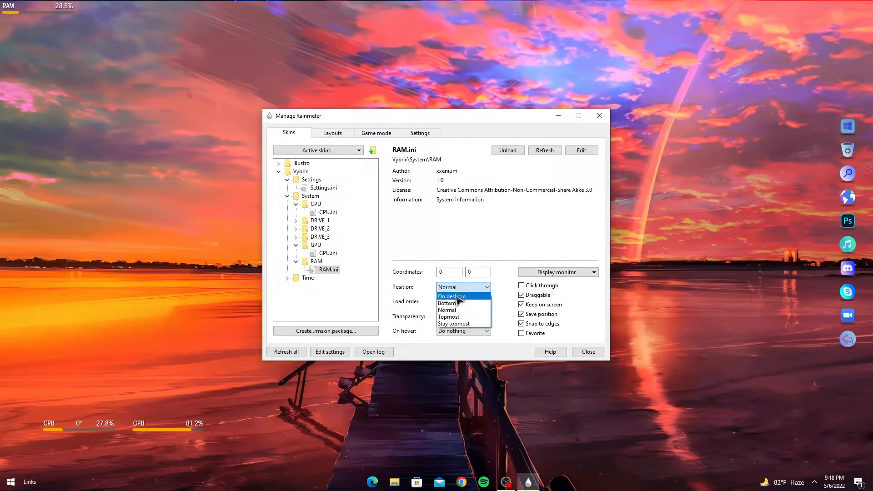
left_click(465, 296)
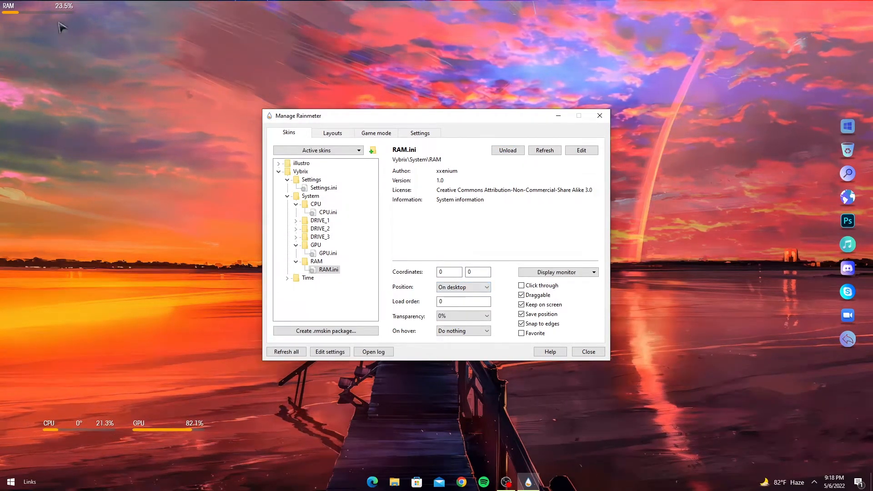
left_click_drag(49, 19, 244, 415)
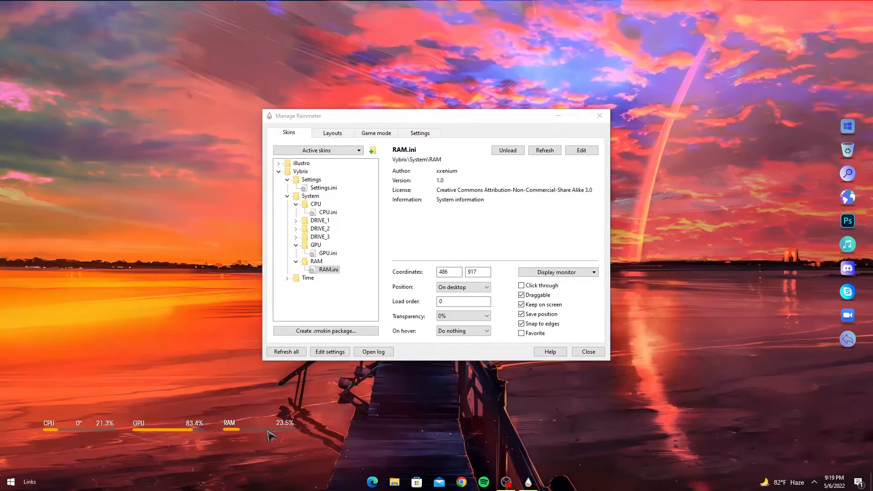
Load the Vybrix Drive1 skin, set its position to On desktop and move it to about coordinates 1260, 930.
left_click(320, 221)
left_click(296, 221)
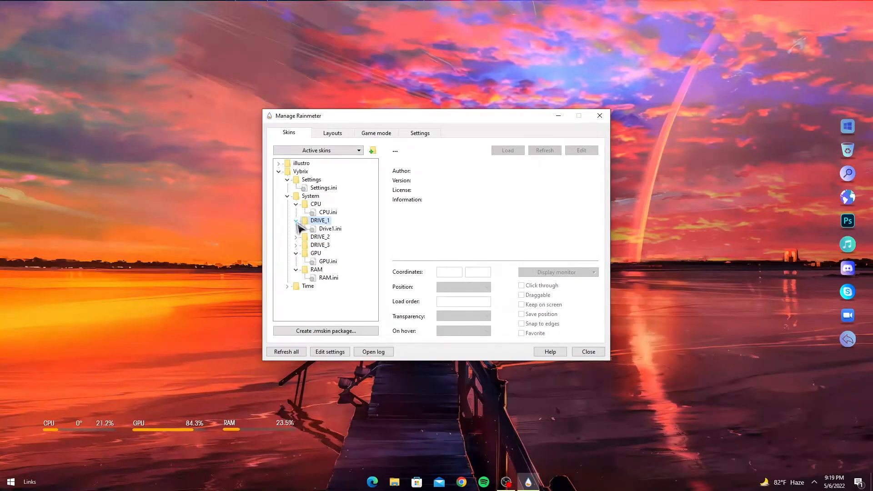
left_click(337, 229)
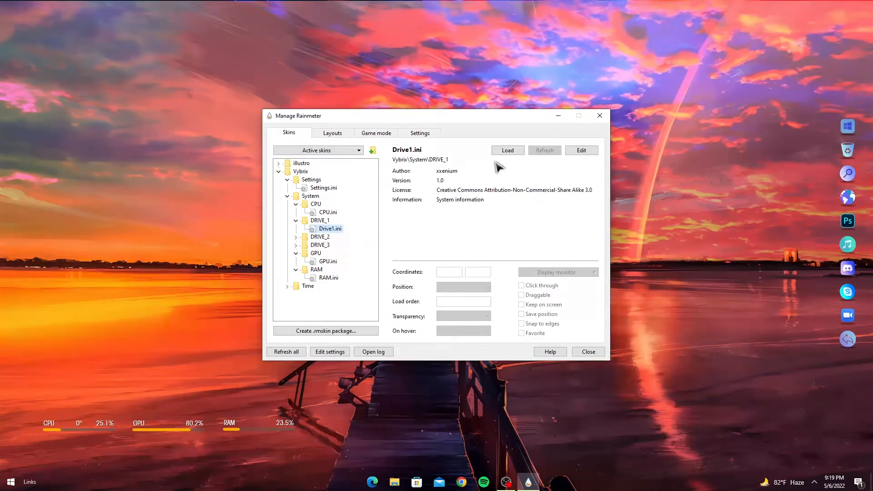
left_click(505, 151)
left_click(473, 287)
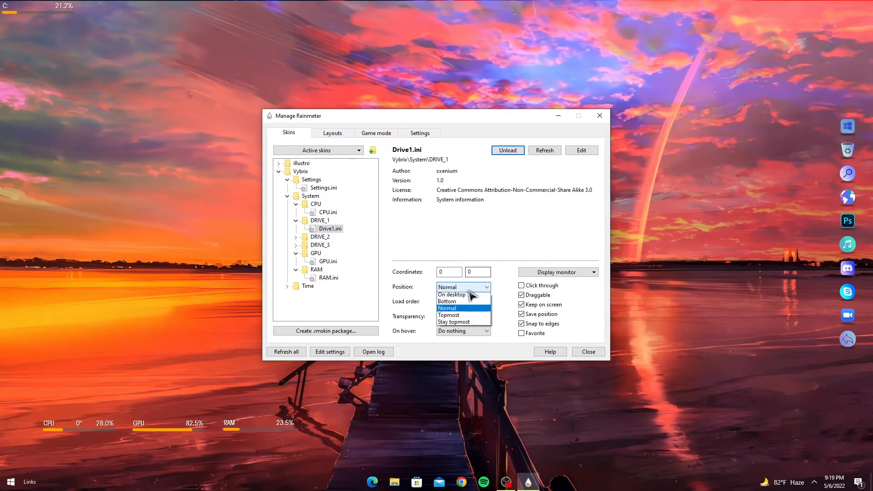
left_click(468, 297)
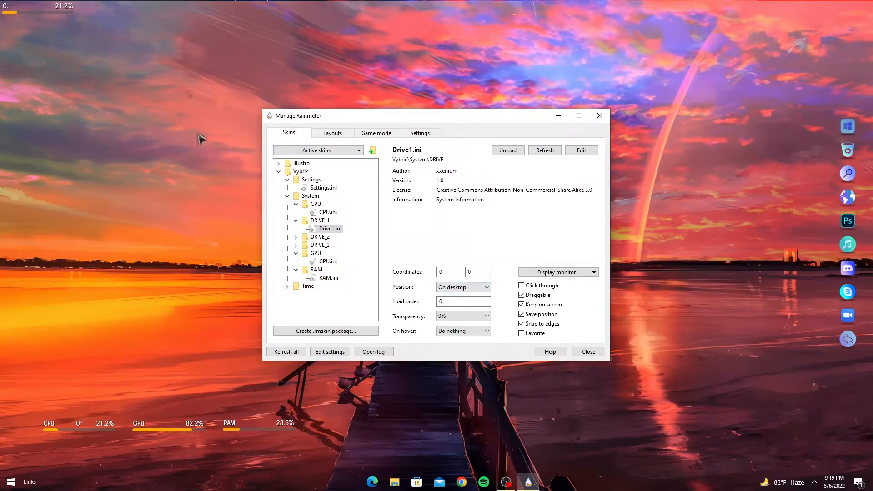
left_click_drag(26, 17, 597, 435)
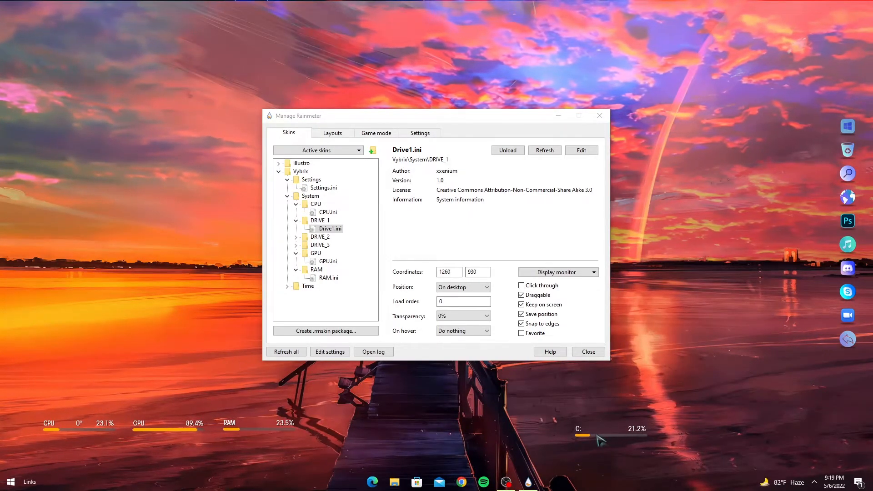
Load the Vybrix Drive2 skin, set its position to On desktop and place it beside the C: meter at about 1452, 929.
left_click(296, 237)
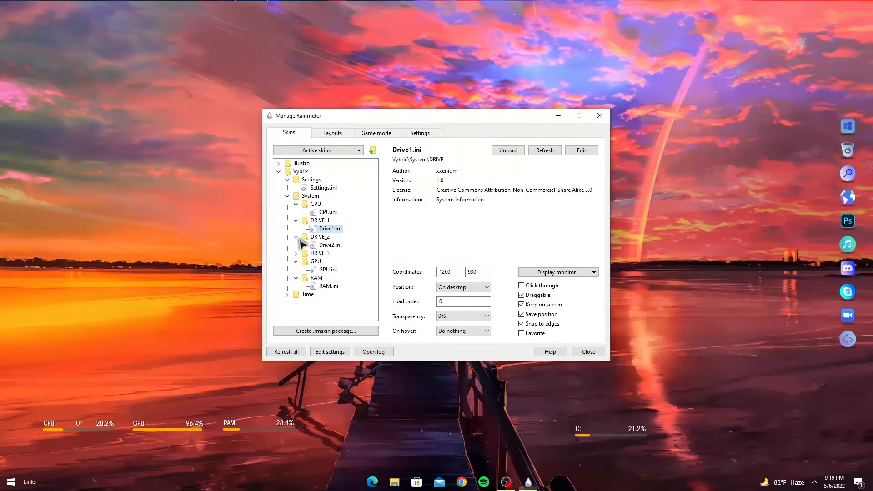
left_click(330, 245)
left_click(508, 151)
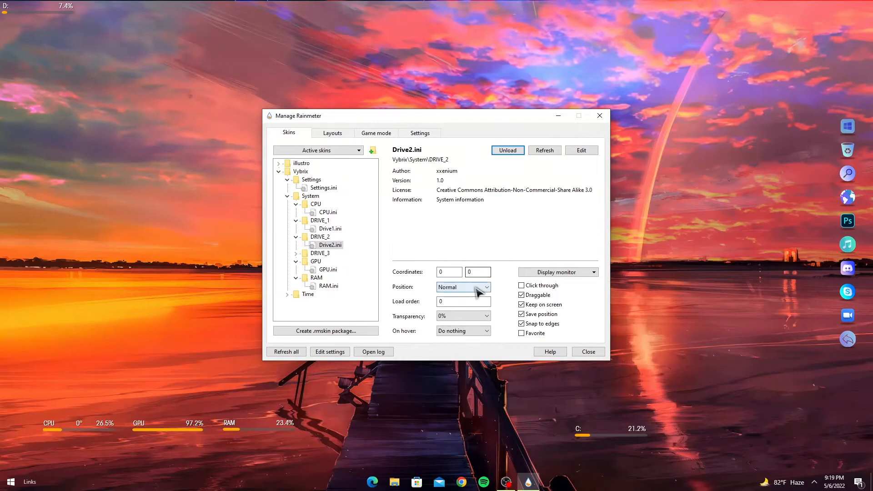
left_click(478, 292)
left_click(468, 297)
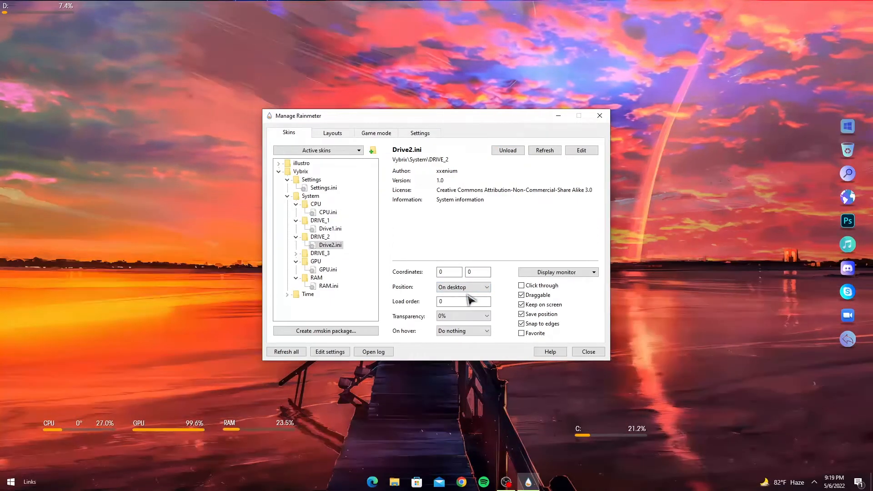
left_click_drag(591, 285, 720, 436)
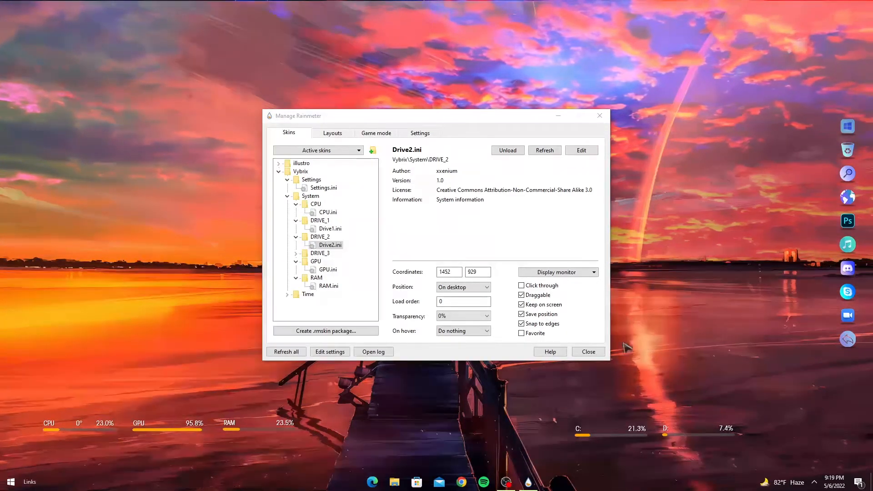
Load the Vybrix Drive3 skin, set its position to On desktop and place it beside the D: meter at about 1652, 929.
left_click(296, 253)
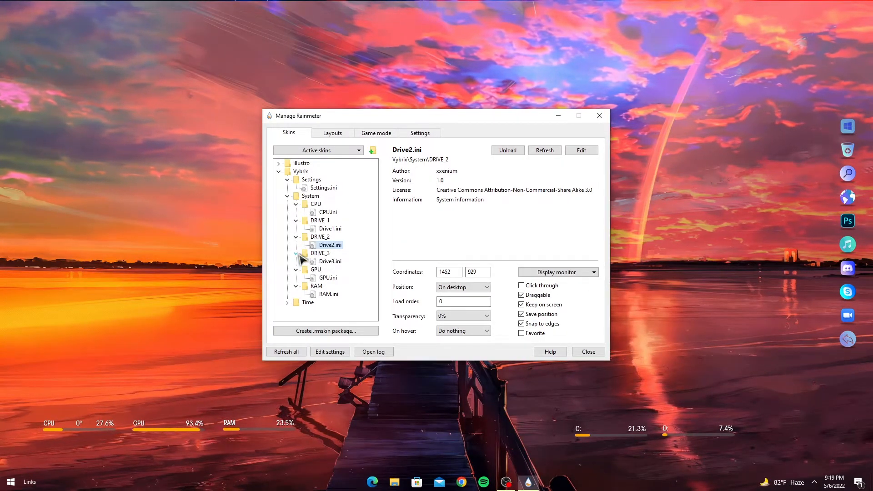
left_click(334, 262)
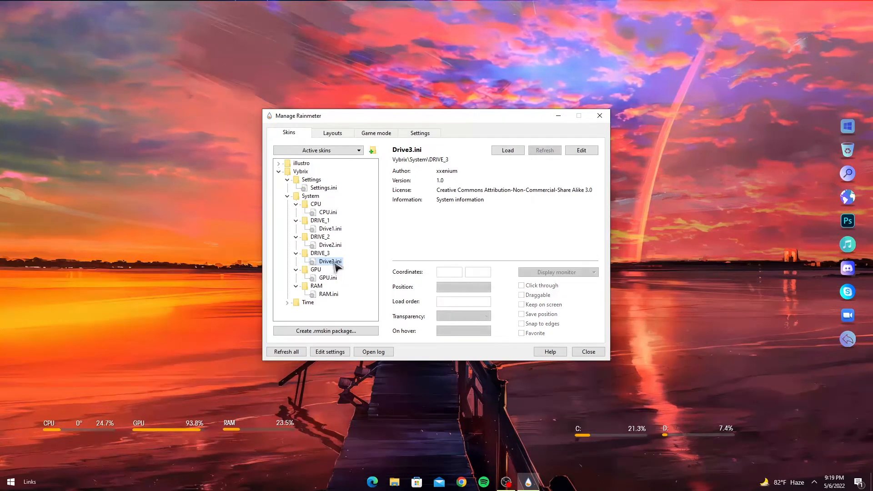
left_click(511, 151)
left_click(463, 287)
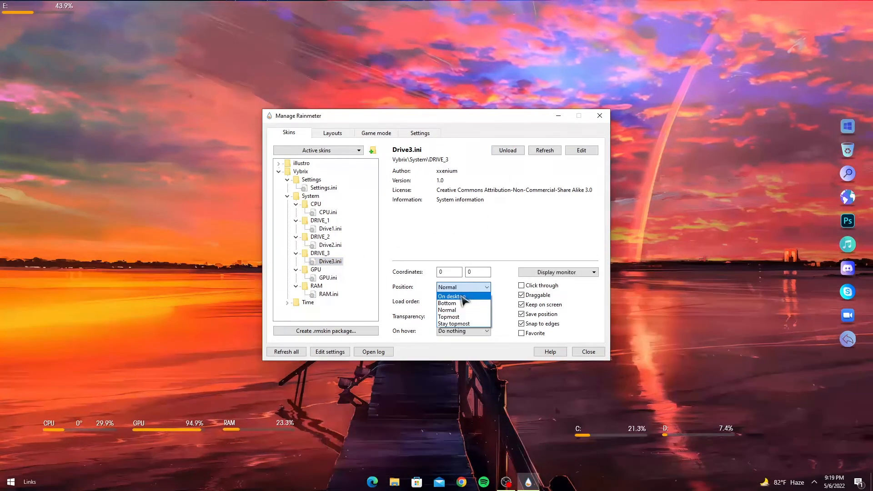
left_click(464, 296)
left_click_drag(39, 15, 787, 438)
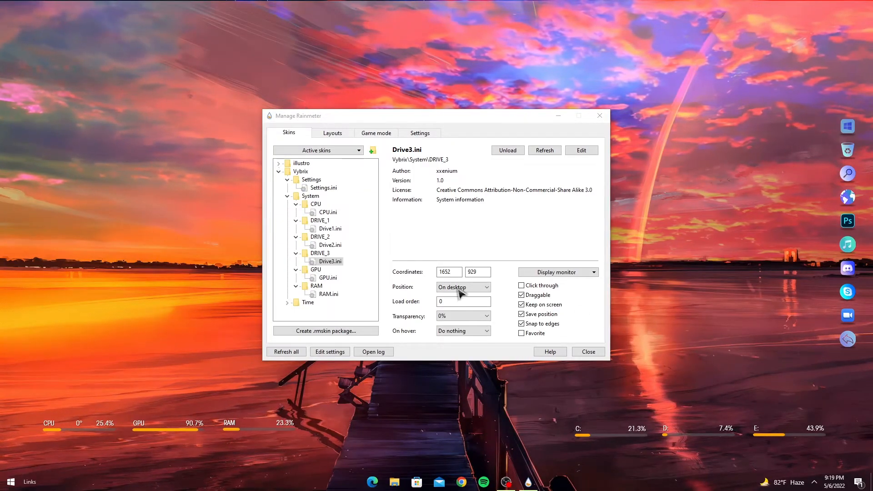
Load the Vybrix Time skin, set its position to On desktop and close the Rainmeter manager.
left_click(288, 197)
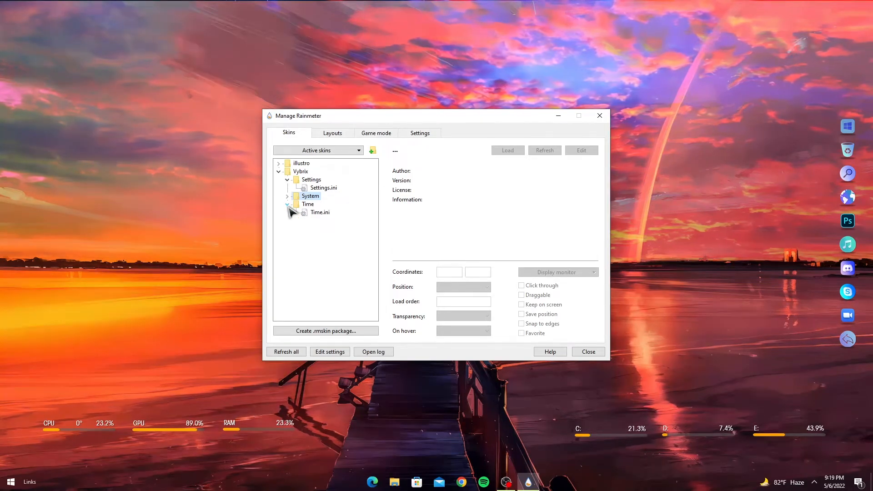
left_click(321, 213)
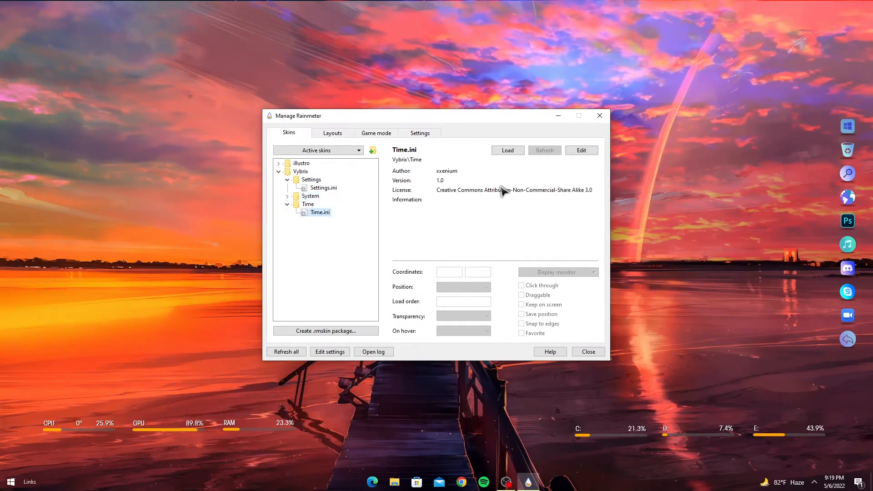
left_click(509, 153)
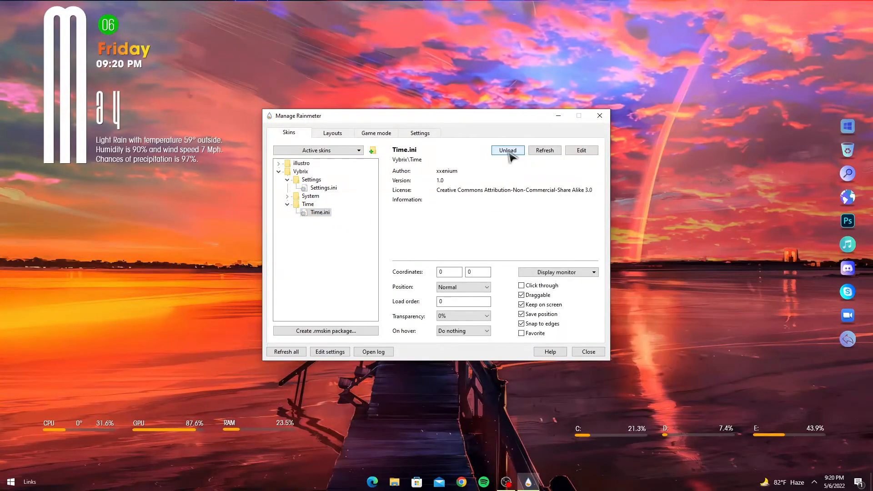
left_click(466, 288)
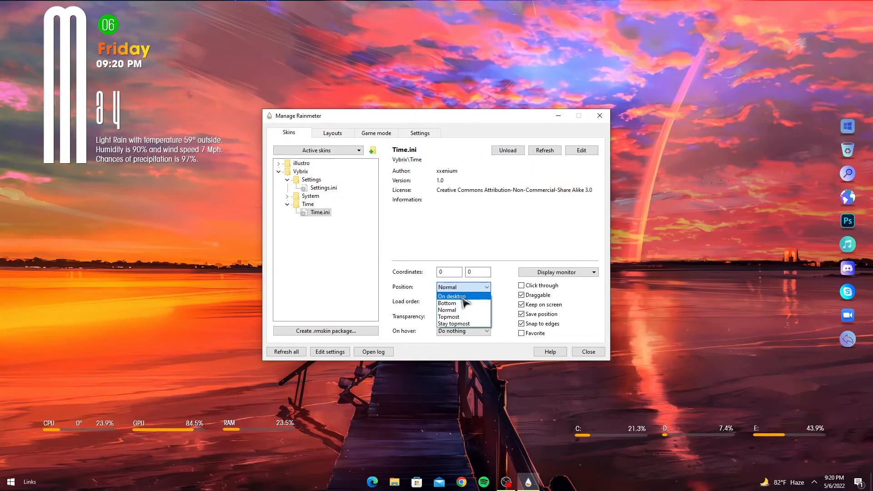
left_click(455, 297)
left_click(589, 351)
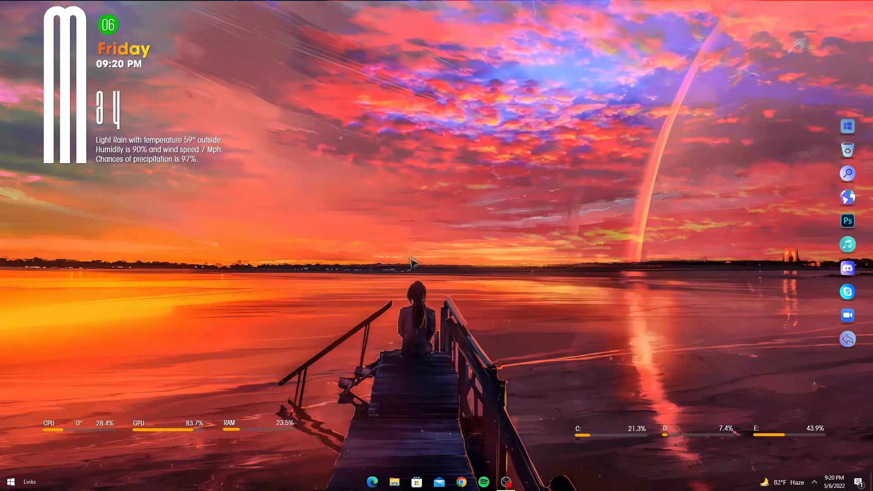
Move the date, time and weather skin down above the CPU and GPU meters, with its base at the wallpaper's horizon.
left_click_drag(146, 162, 215, 261)
left_click_drag(217, 256, 243, 263)
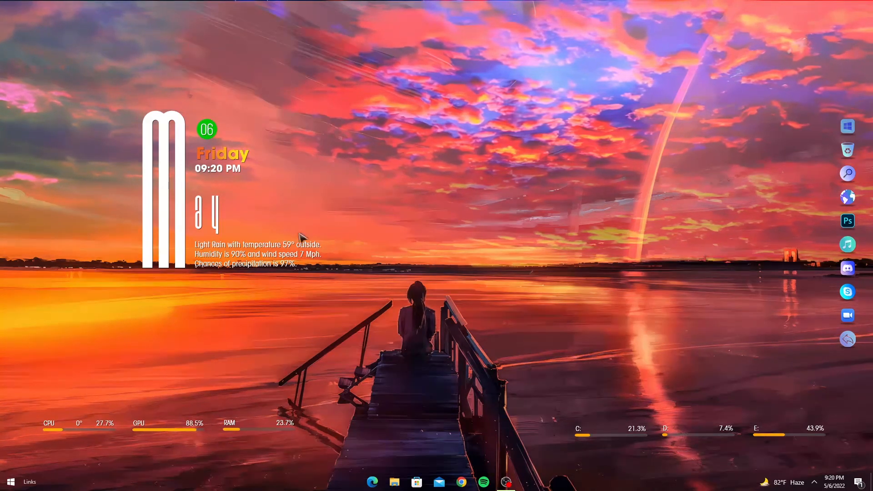
left_click_drag(180, 248, 90, 242)
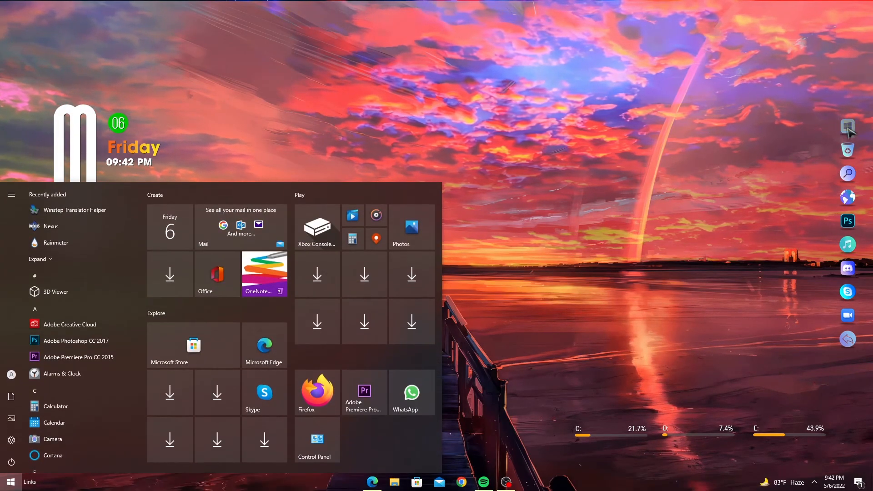
Test the dock's Start menu, Recycle Bin, search and globe shortcuts, closing whatever each one opens.
left_click(847, 138)
left_click(847, 145)
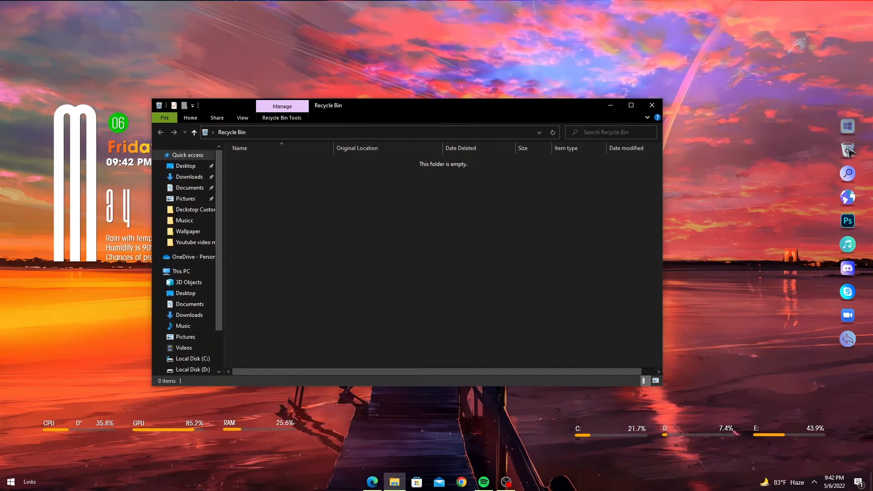
left_click(652, 105)
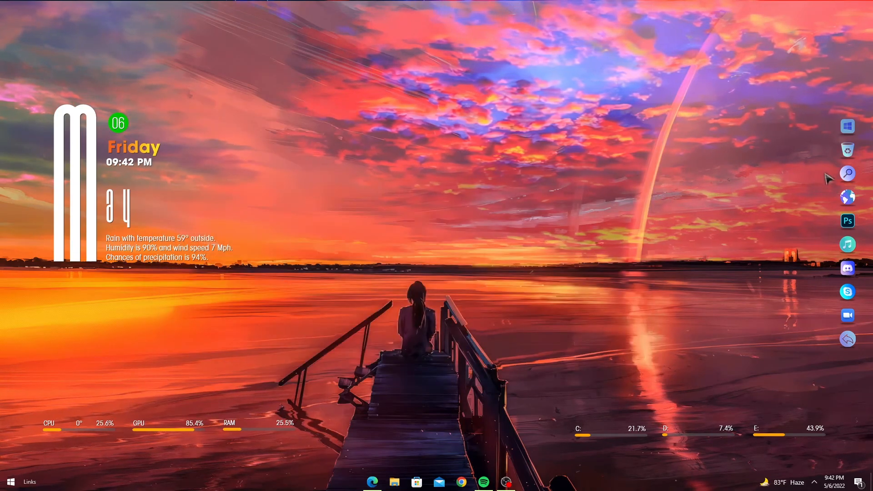
left_click(847, 173)
left_click(848, 174)
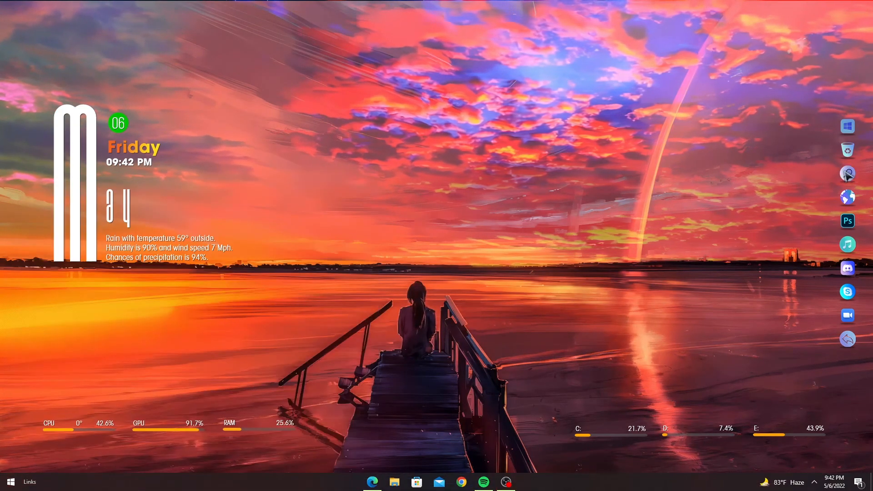
left_click(848, 197)
left_click(847, 197)
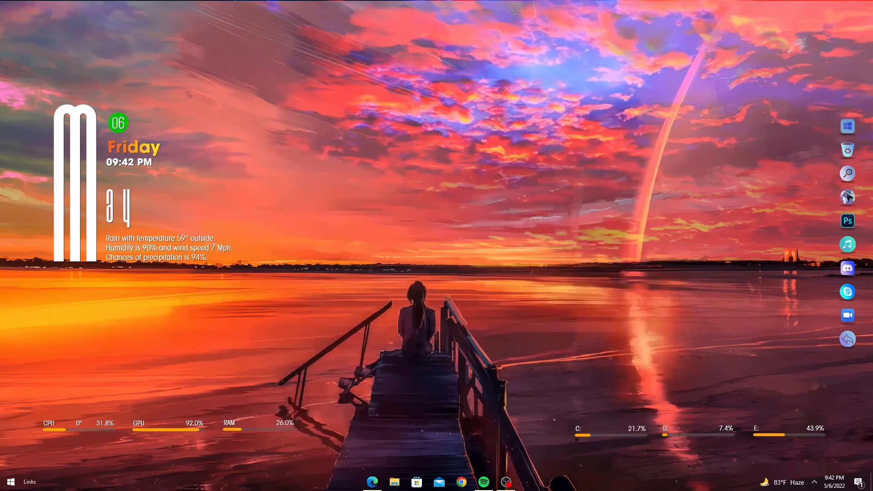
Test the dock's Photoshop, Spotify and system tray shortcuts, close what they open and refresh the desktop.
left_click(848, 222)
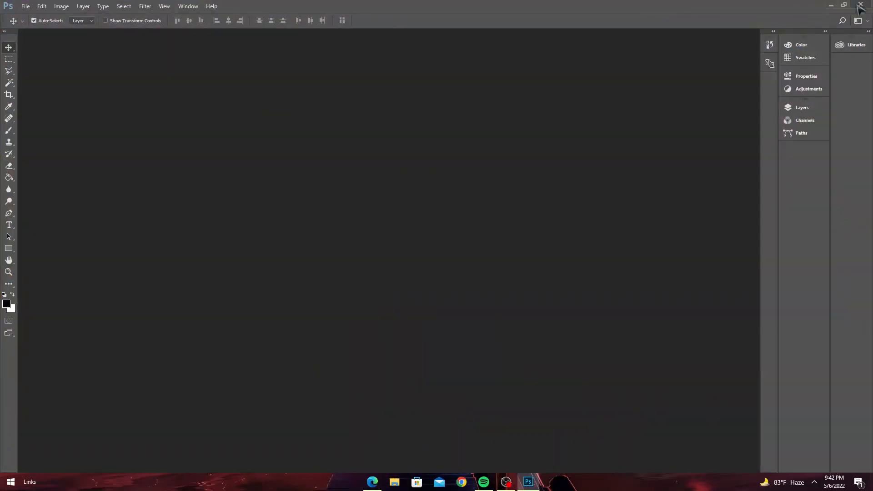
left_click(860, 6)
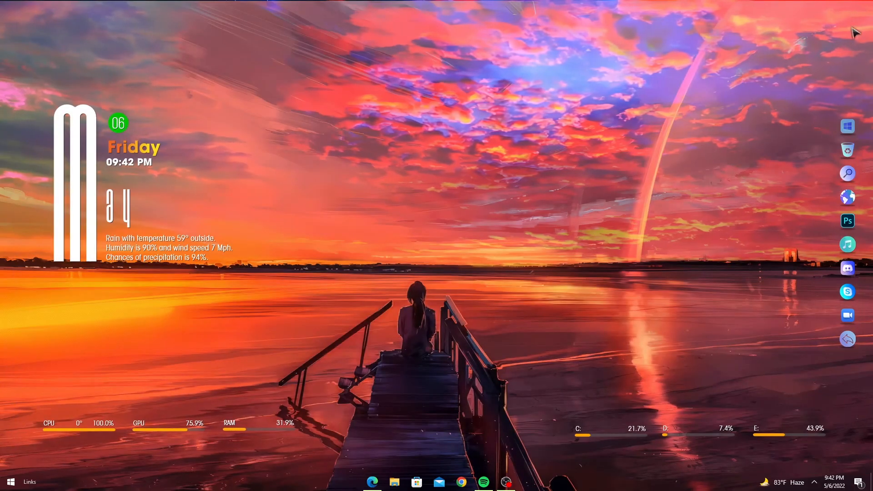
left_click(847, 245)
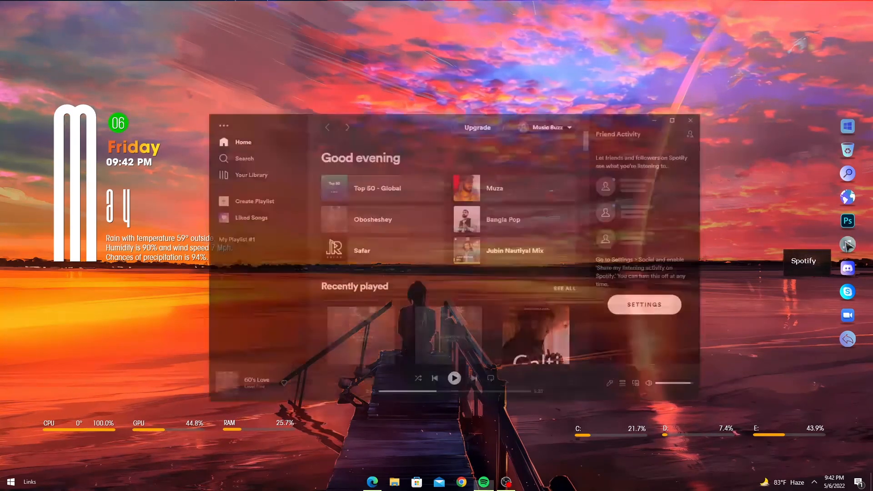
left_click(847, 244)
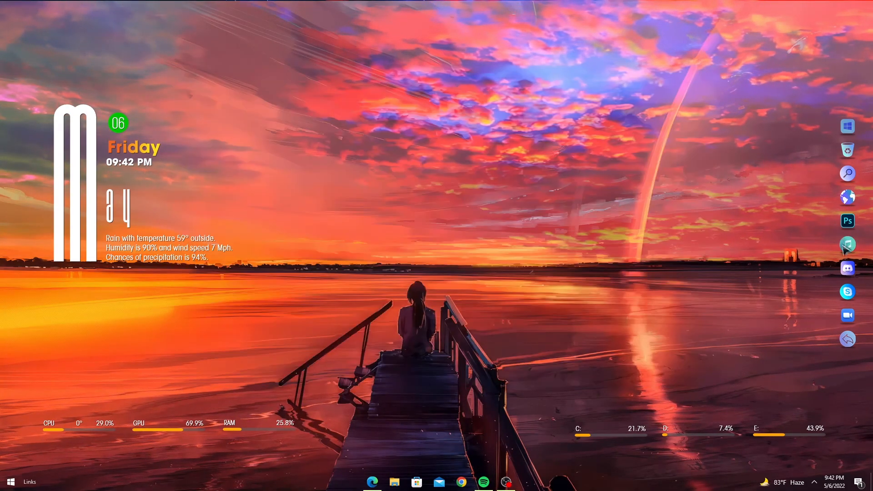
left_click(846, 340)
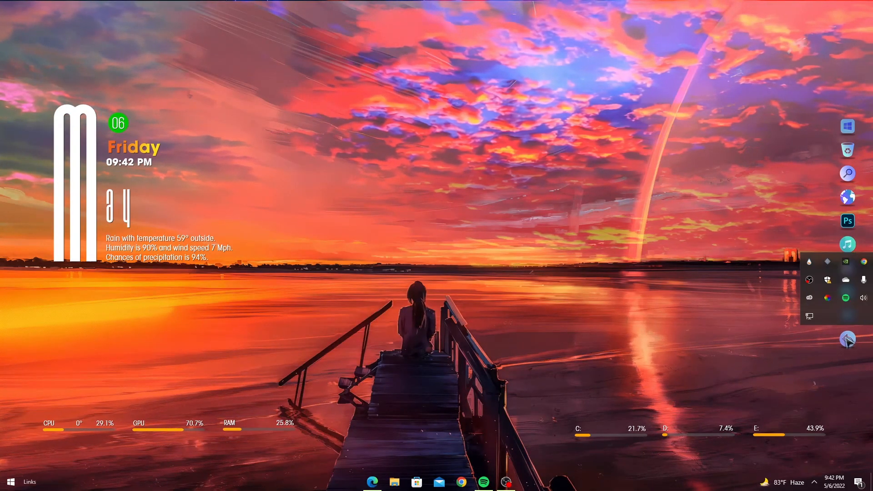
left_click(847, 340)
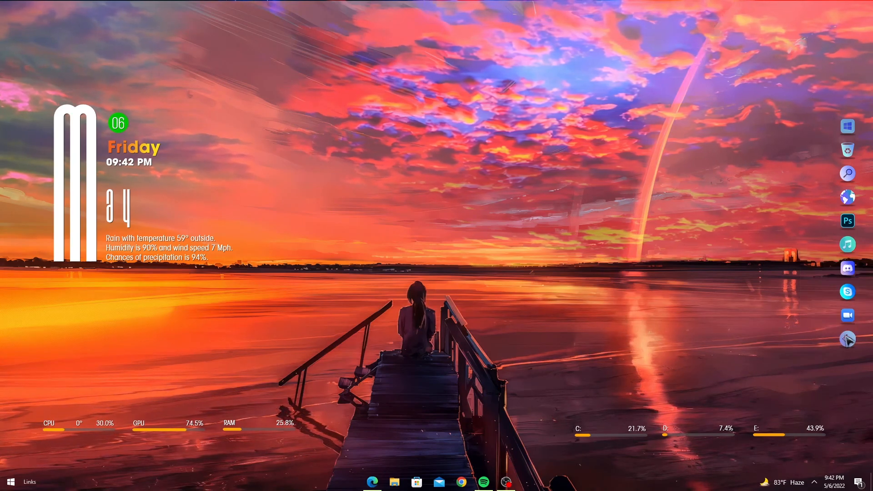
right_click(469, 214)
left_click(492, 239)
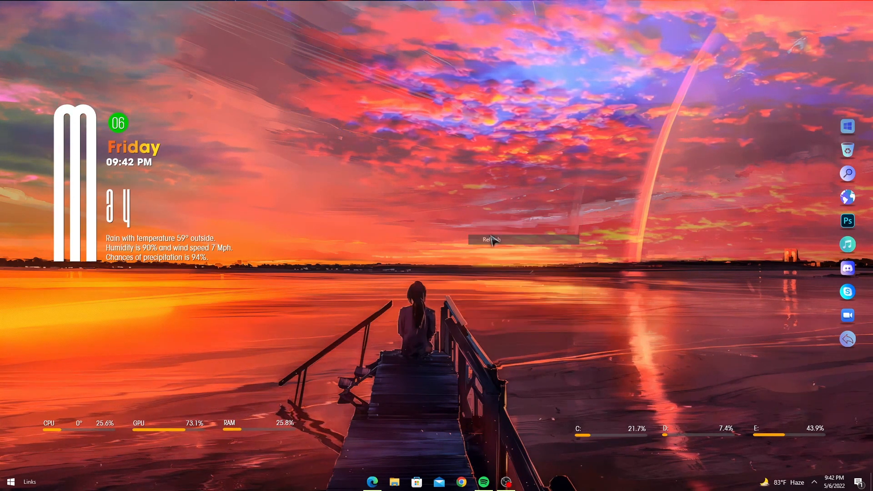